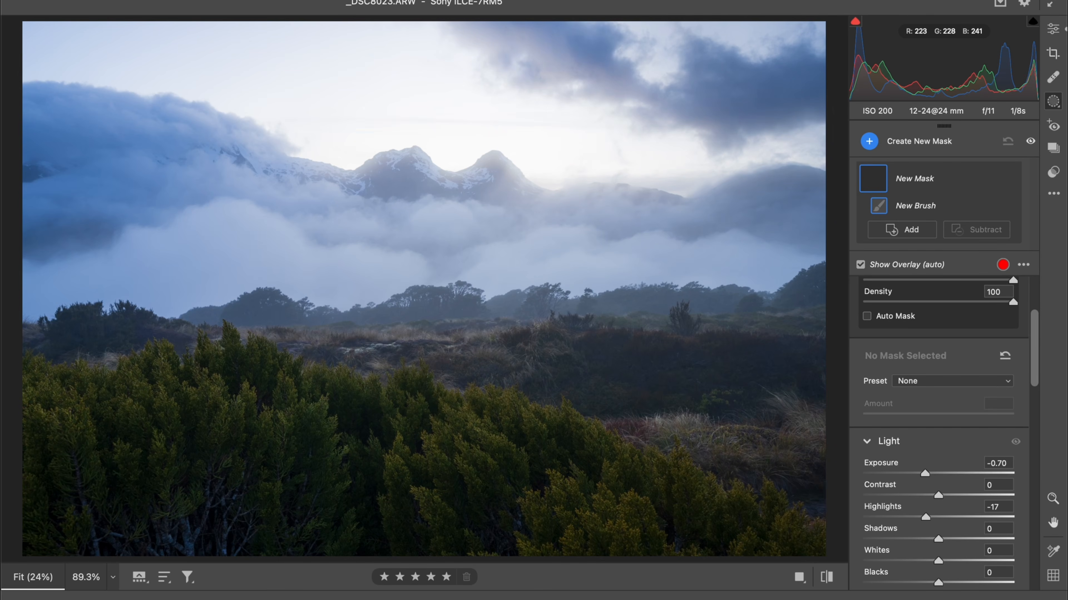
- Compare the two photos in the filmstrip, zooming in and out on each to inspect detail
{"action": "key", "text": "super+minus"}
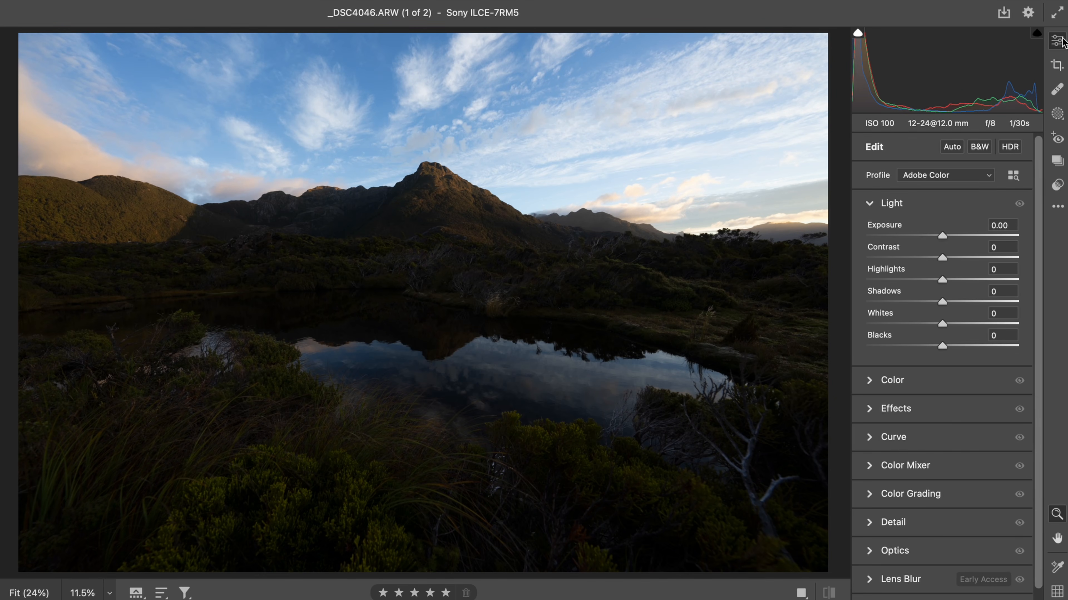
{"action": "key", "text": "backslash"}
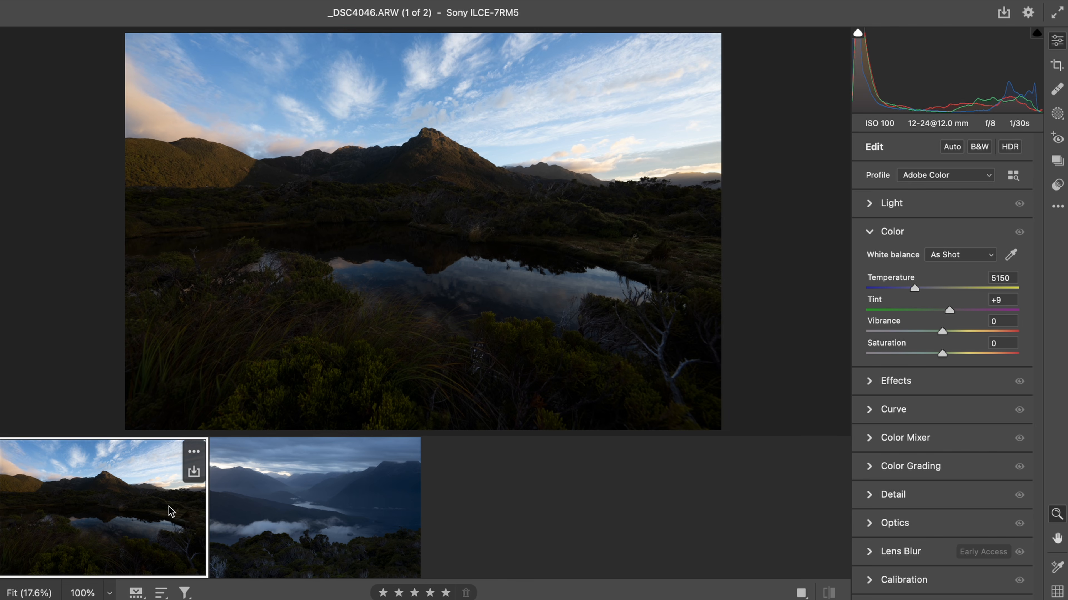
{"action": "left_click", "coordinate": [270, 522]}
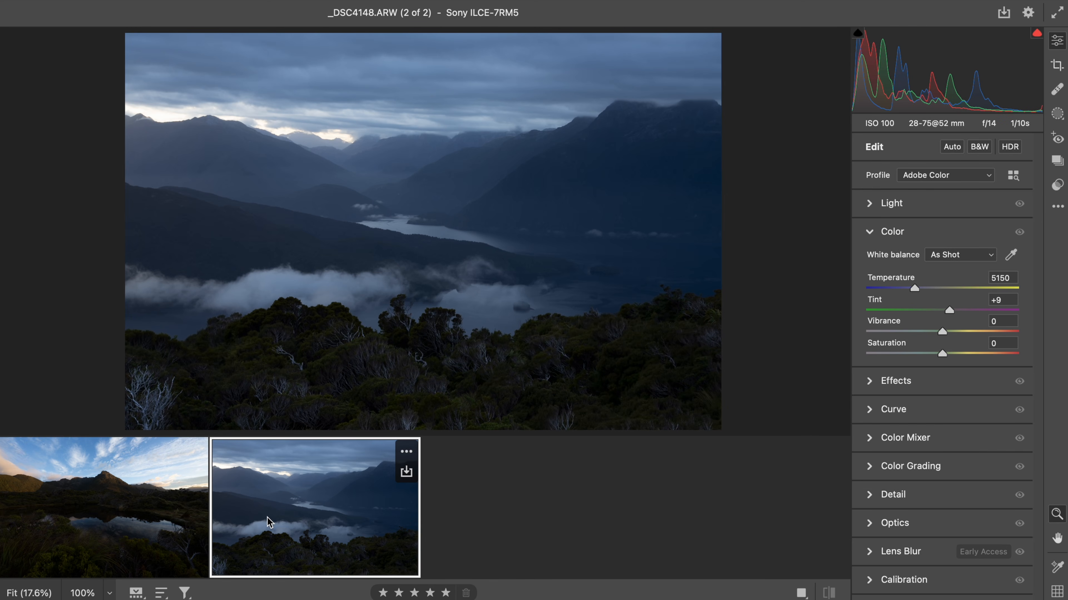
{"action": "left_click", "coordinate": [144, 507]}
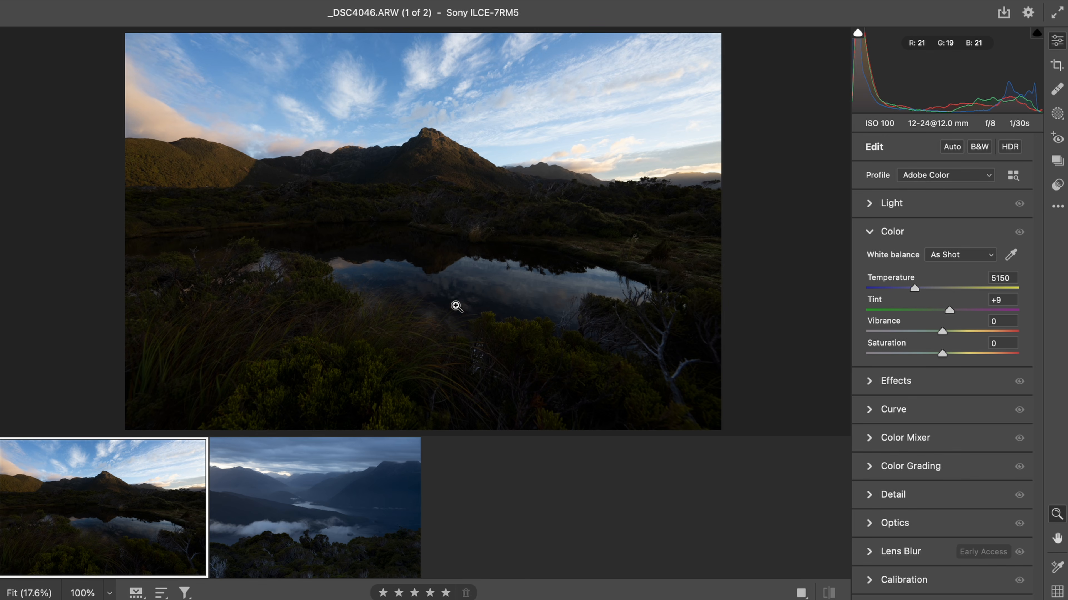
{"action": "left_click_drag", "start_coordinate": [434, 174], "coordinate": [484, 155]}
{"action": "left_click", "coordinate": [485, 304], "text": "alt"}
{"action": "left_click", "coordinate": [351, 543]}
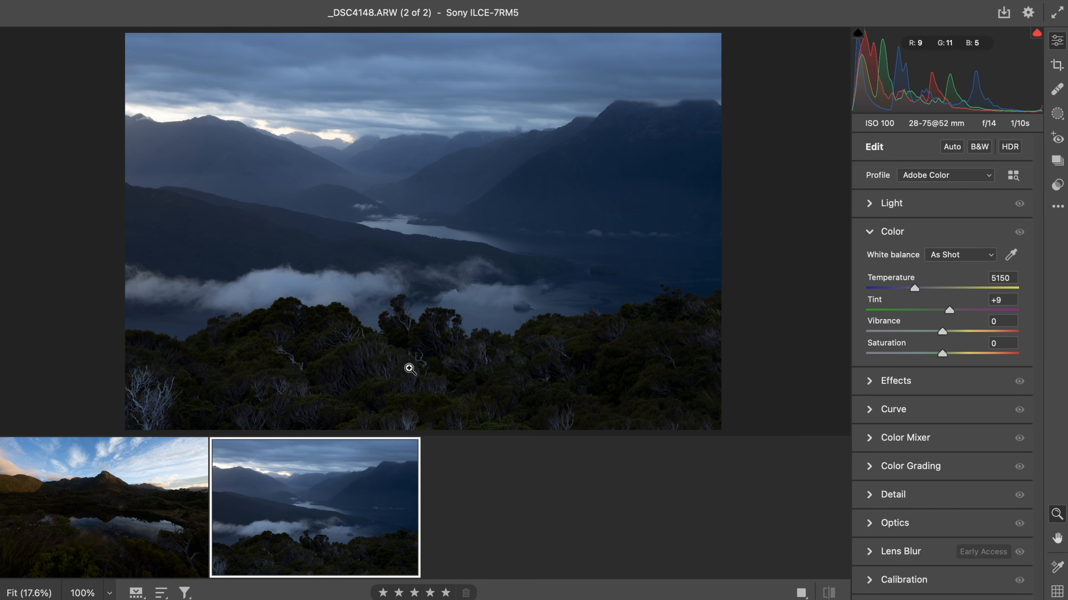
{"action": "left_click", "coordinate": [460, 360]}
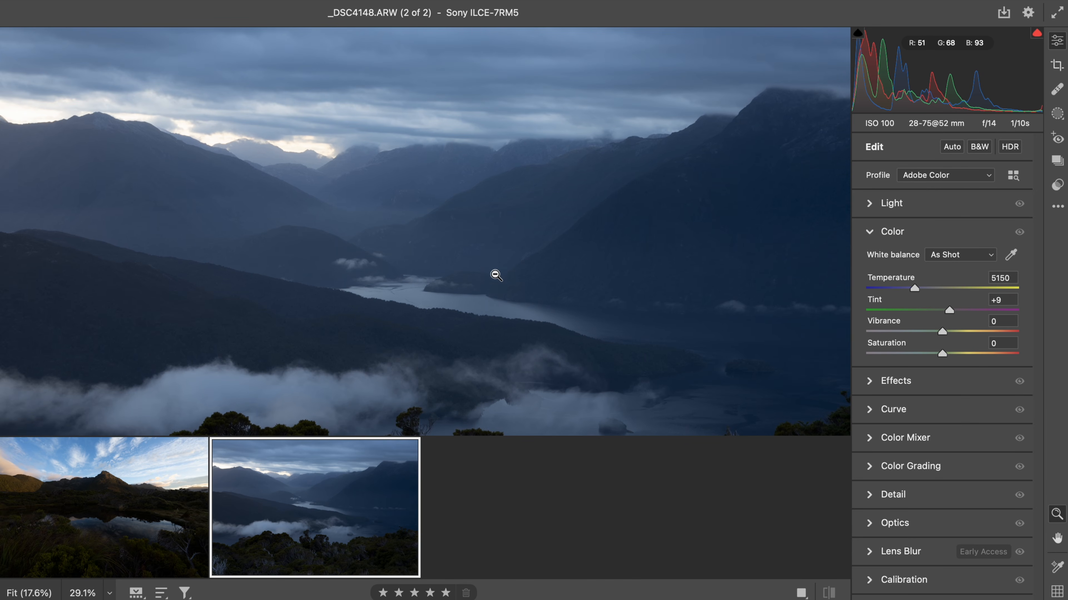
{"action": "left_click", "coordinate": [471, 223]}
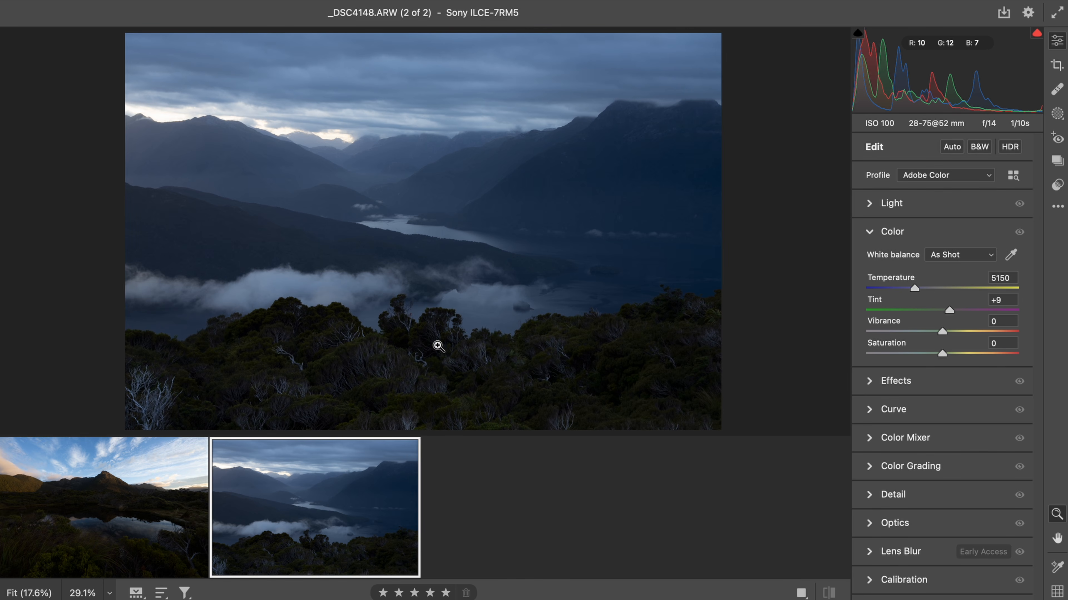
{"action": "left_click_drag", "start_coordinate": [387, 246], "coordinate": [447, 229]}
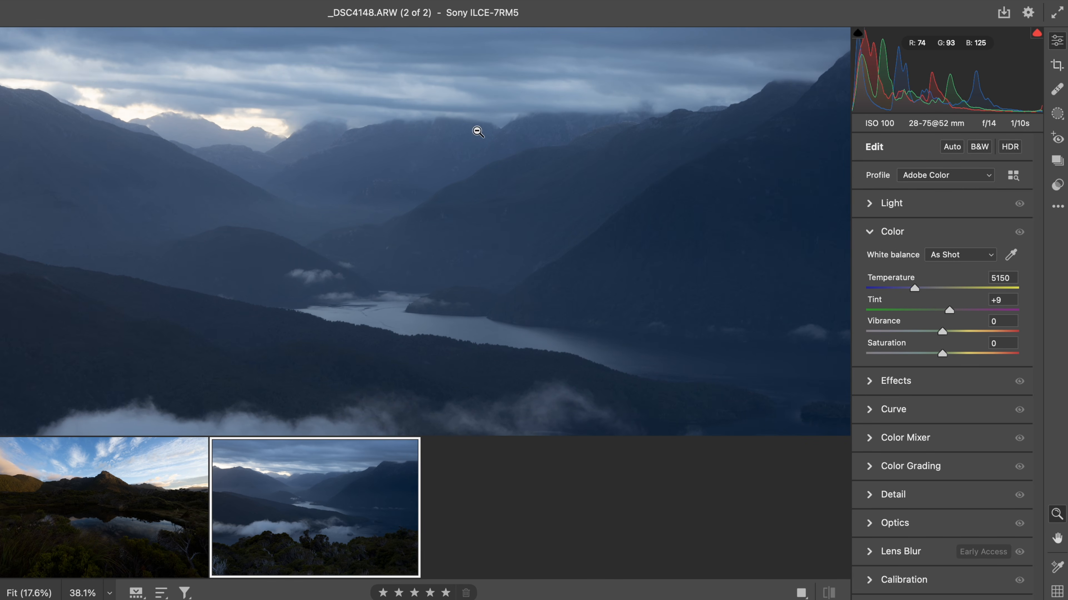
{"action": "left_click", "coordinate": [358, 189]}
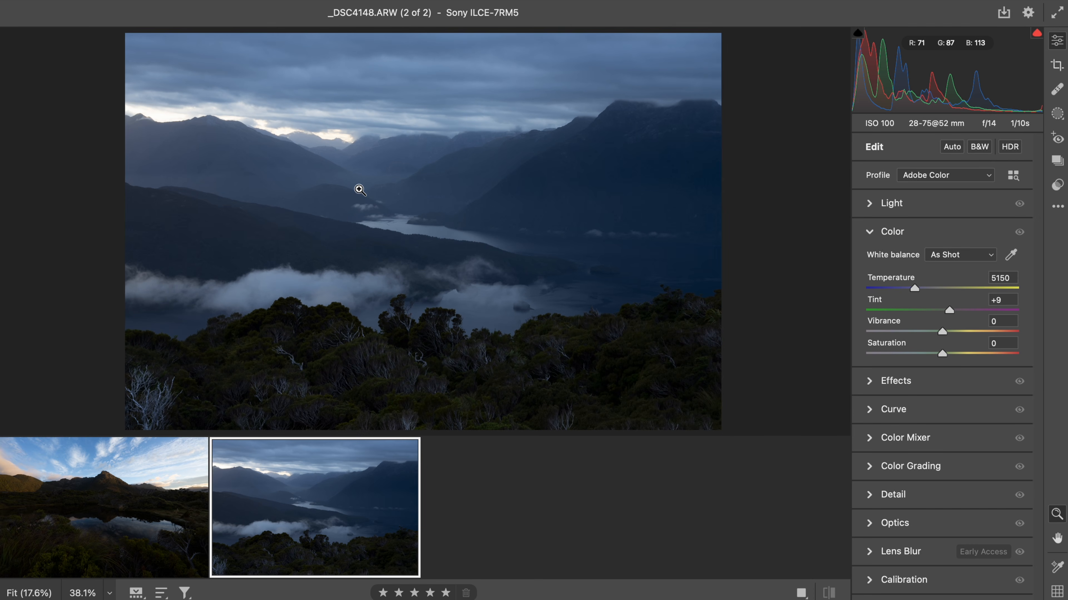
{"action": "left_click", "coordinate": [105, 506]}
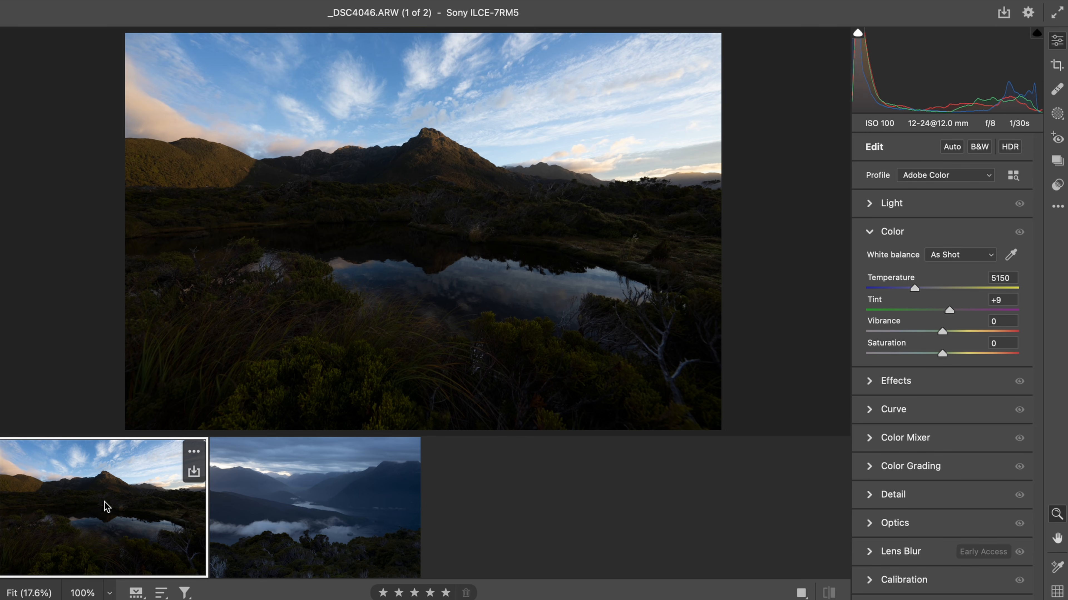
- Hide the filmstrip, collapse the Color panel and set the lake photo's profile to Adobe Landscape
{"action": "left_click_drag", "start_coordinate": [516, 435], "coordinate": [518, 546]}
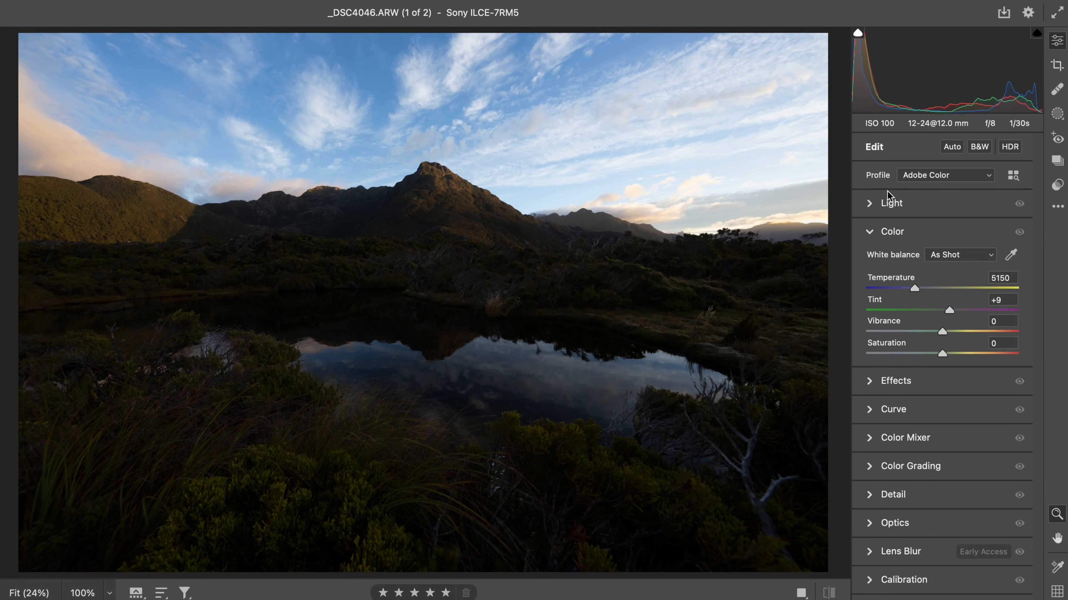
{"action": "left_click", "coordinate": [869, 233]}
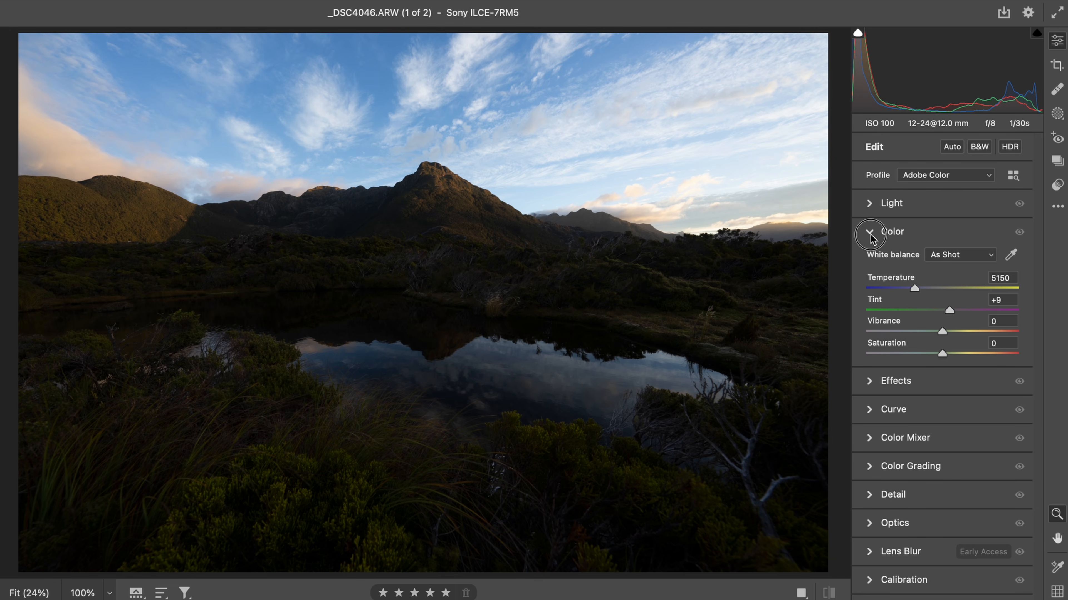
{"action": "left_click", "coordinate": [935, 176]}
{"action": "left_click", "coordinate": [937, 192]}
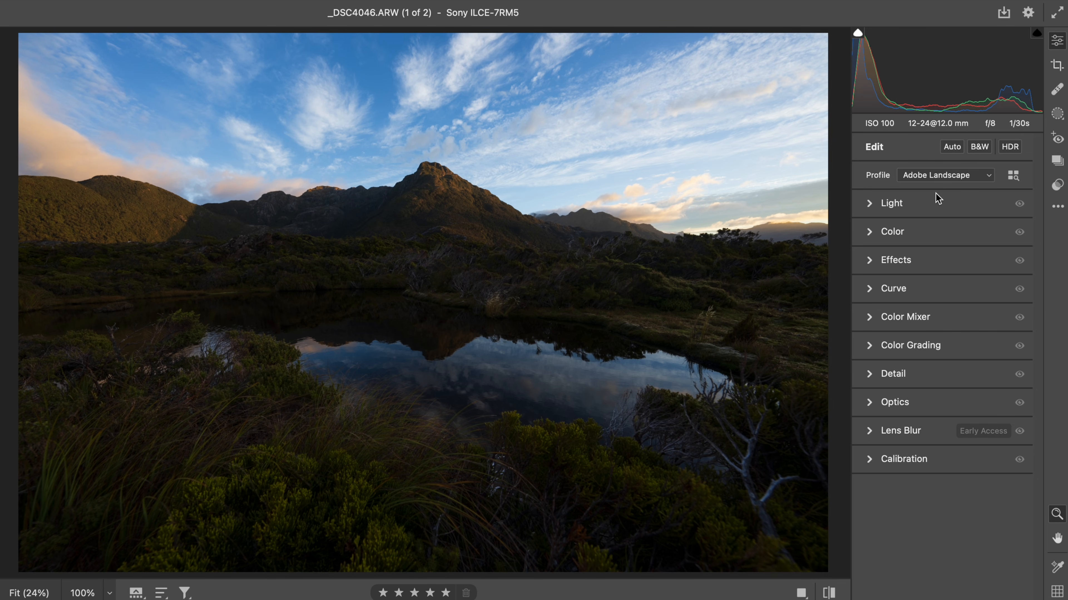
- Open the Light panel and raise Exposure to +1.00
{"action": "left_click", "coordinate": [903, 205]}
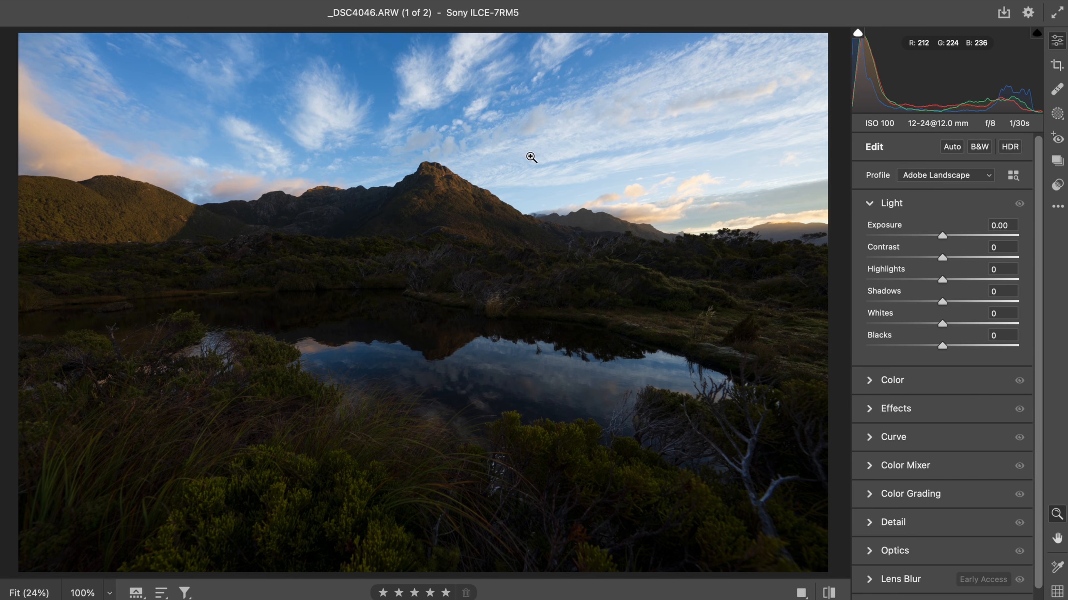
{"action": "left_click", "coordinate": [684, 203]}
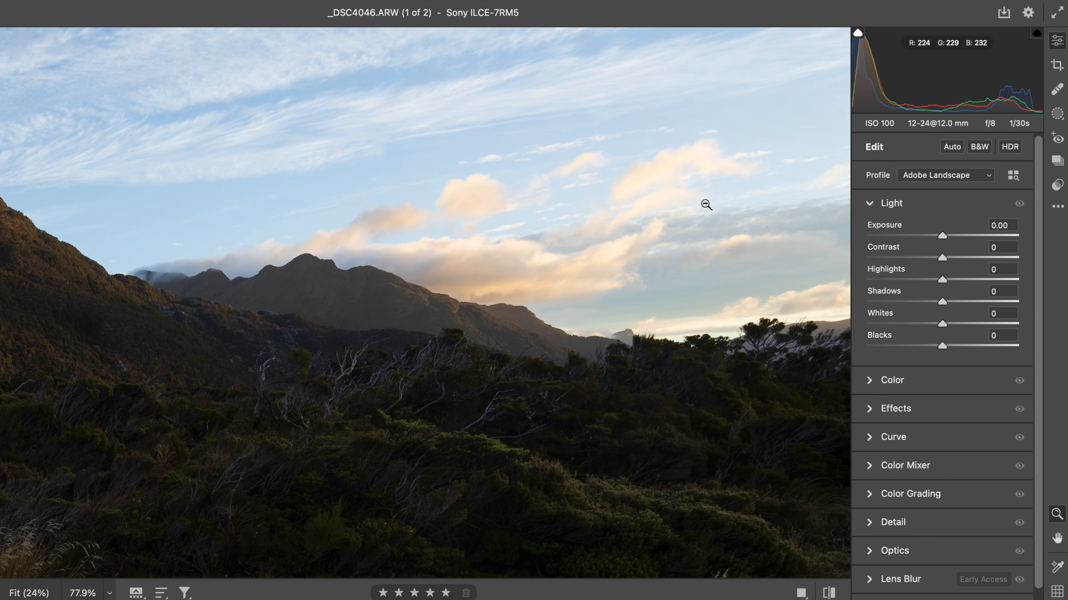
{"action": "left_click", "coordinate": [705, 204]}
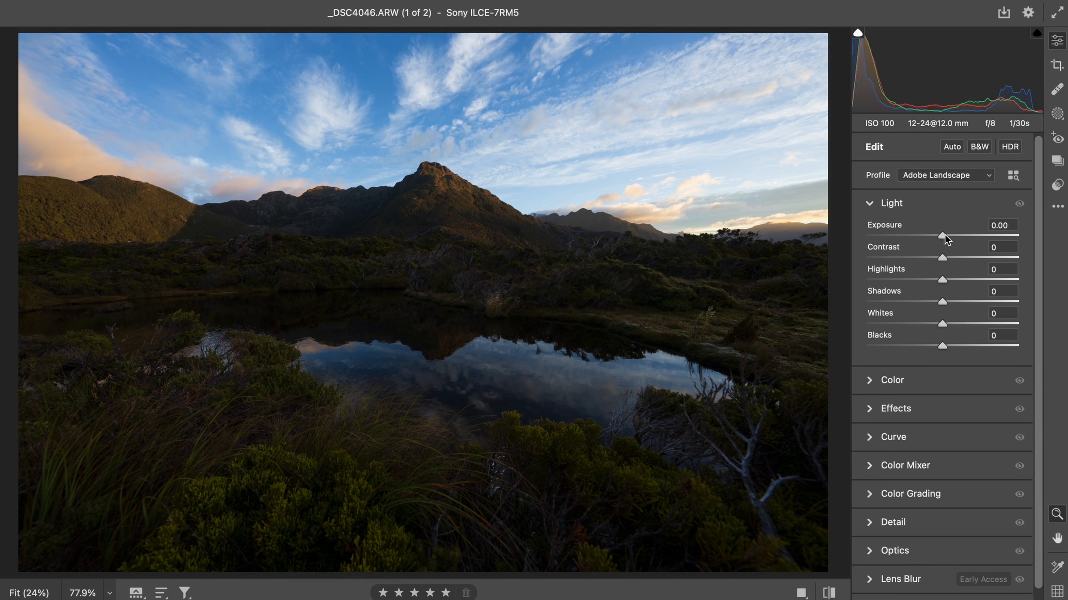
{"action": "left_click_drag", "start_coordinate": [944, 237], "coordinate": [960, 237]}
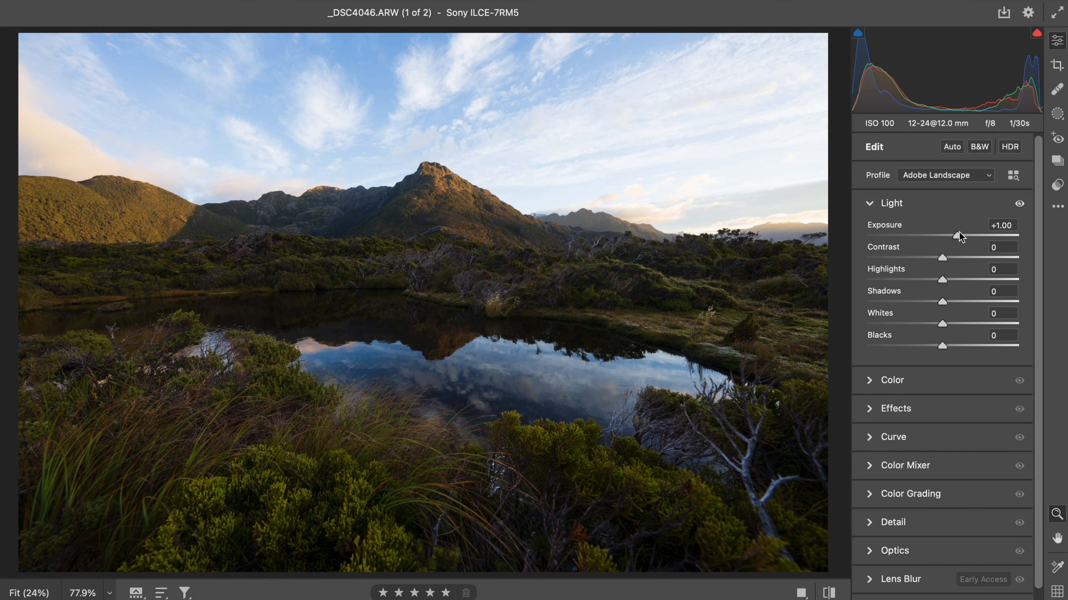
- Lower Highlights to -25, checking the sky and foreground at closer zoom
{"action": "left_click_drag", "start_coordinate": [929, 280], "coordinate": [907, 274]}
{"action": "left_click", "coordinate": [669, 90]}
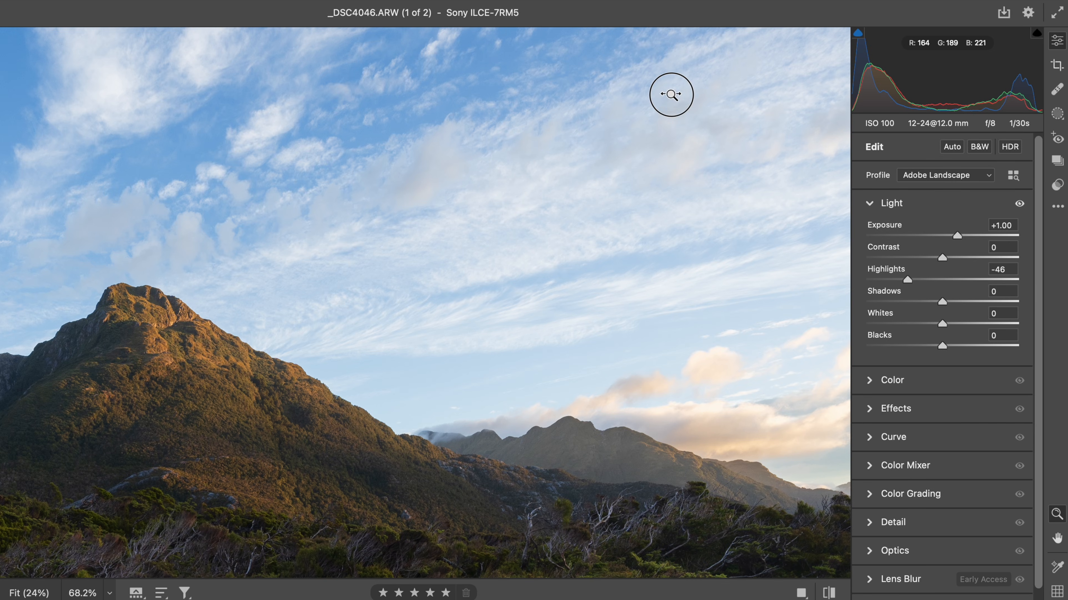
{"action": "left_click", "coordinate": [667, 129]}
{"action": "left_click", "coordinate": [339, 406]}
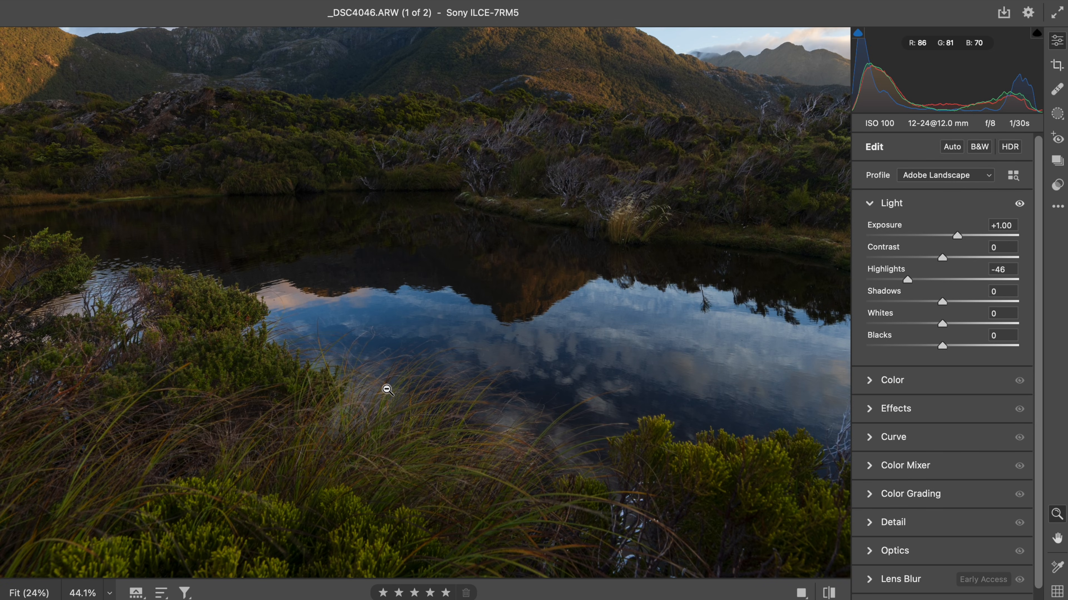
{"action": "left_click", "coordinate": [387, 390]}
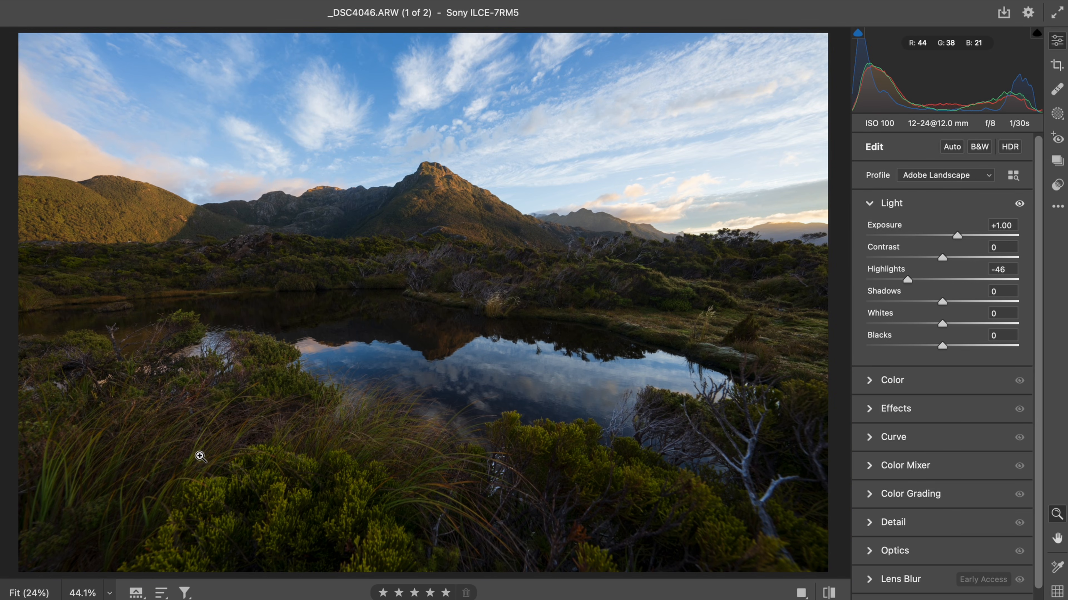
{"action": "left_click", "coordinate": [235, 473]}
{"action": "left_click", "coordinate": [324, 310]}
{"action": "mouse_move", "coordinate": [907, 280]}
{"action": "left_mouse_down"}
{"action": "mouse_move", "coordinate": [935, 280]}
{"action": "mouse_move", "coordinate": [893, 281]}
{"action": "mouse_move", "coordinate": [934, 281]}
{"action": "mouse_move", "coordinate": [924, 287]}
{"action": "left_mouse_up"}
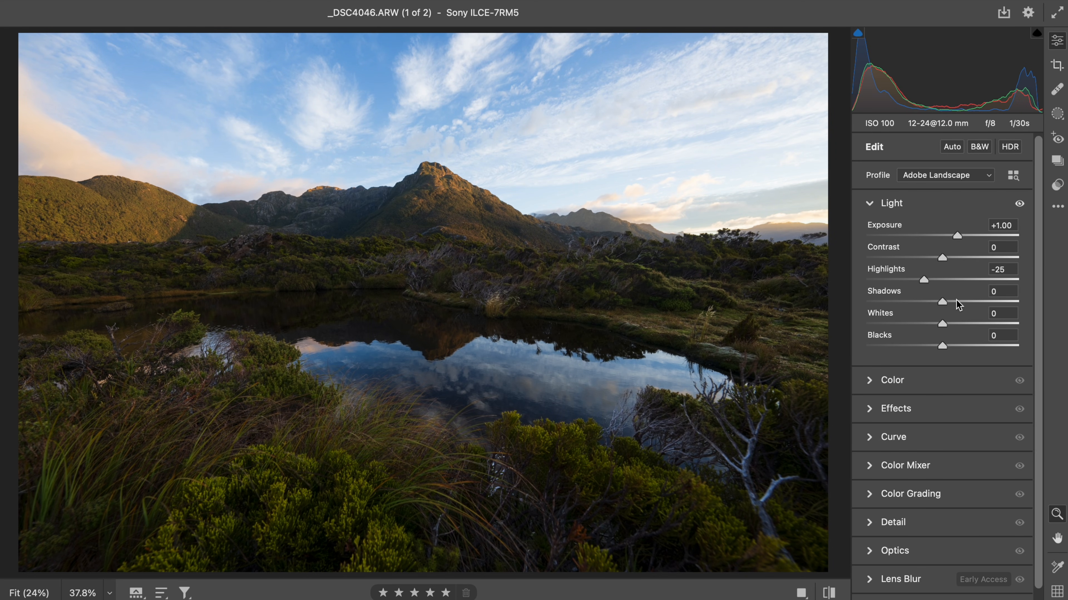
- Set Shadows to +15 and collapse the Light panel
{"action": "mouse_move", "coordinate": [957, 305]}
{"action": "left_mouse_down"}
{"action": "mouse_move", "coordinate": [943, 306]}
{"action": "mouse_move", "coordinate": [1003, 304]}
{"action": "mouse_move", "coordinate": [957, 306]}
{"action": "left_mouse_up"}
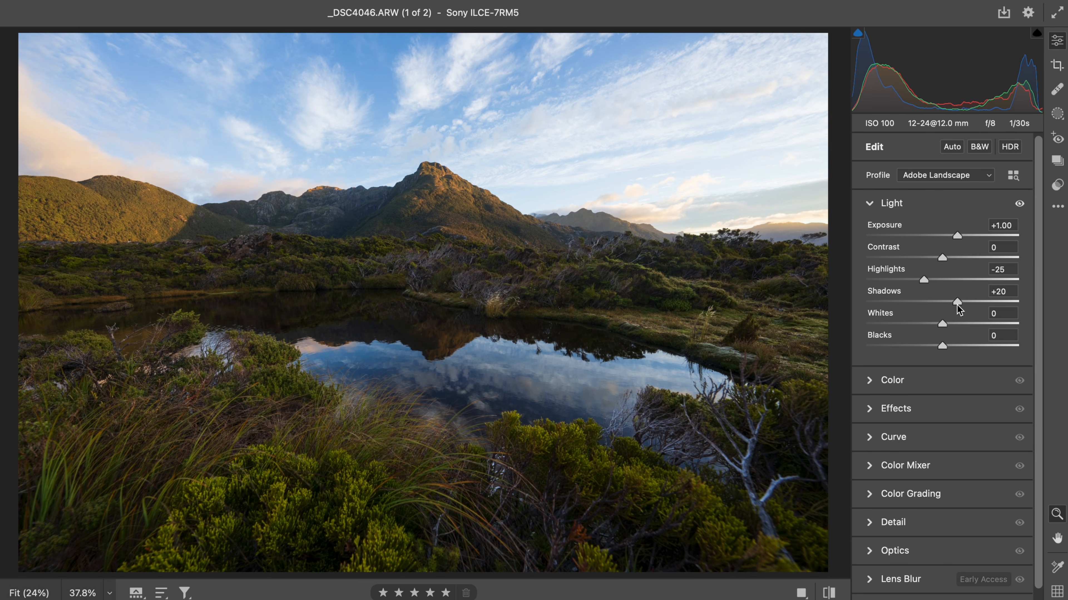
{"action": "mouse_move", "coordinate": [957, 305]}
{"action": "left_mouse_down"}
{"action": "mouse_move", "coordinate": [985, 303]}
{"action": "mouse_move", "coordinate": [953, 308]}
{"action": "left_mouse_up"}
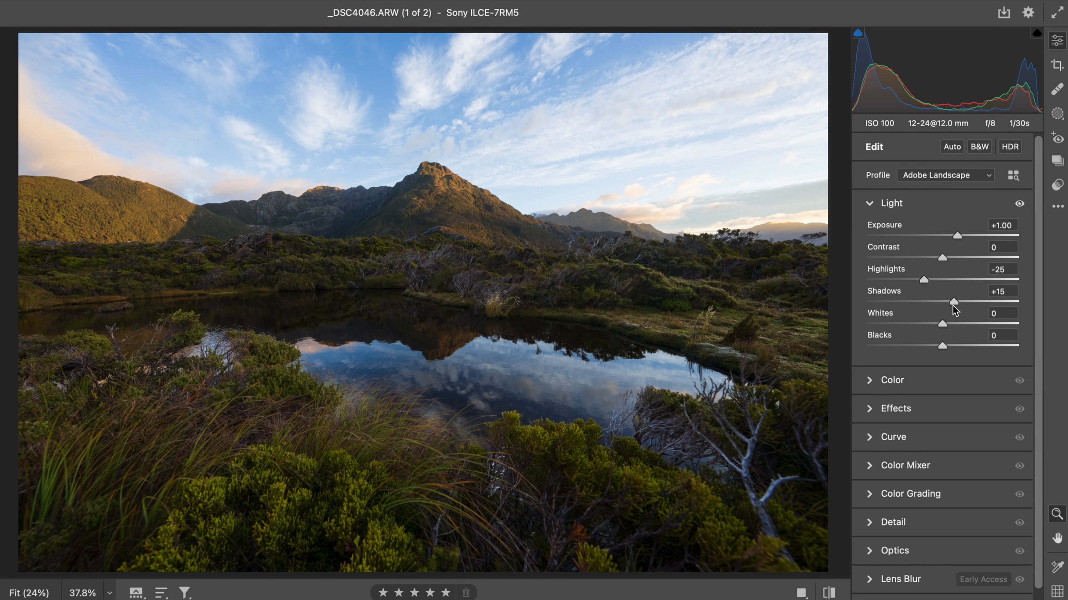
{"action": "left_click", "coordinate": [916, 206]}
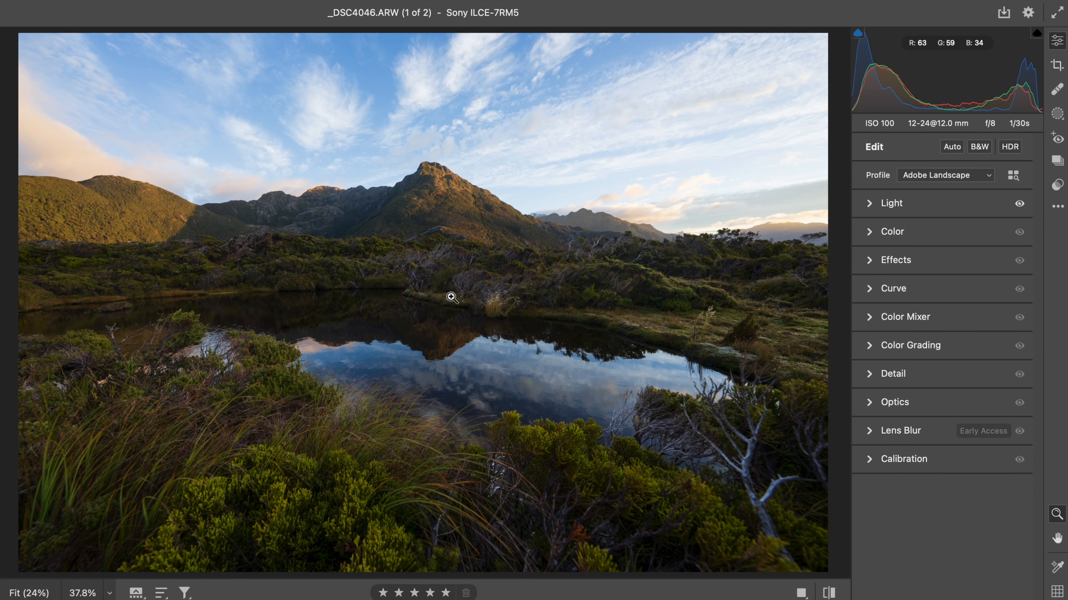
- Create a brush mask with size 18 and exposure -0.70, and paint it along the top of the sky
{"action": "left_click", "coordinate": [1057, 114]}
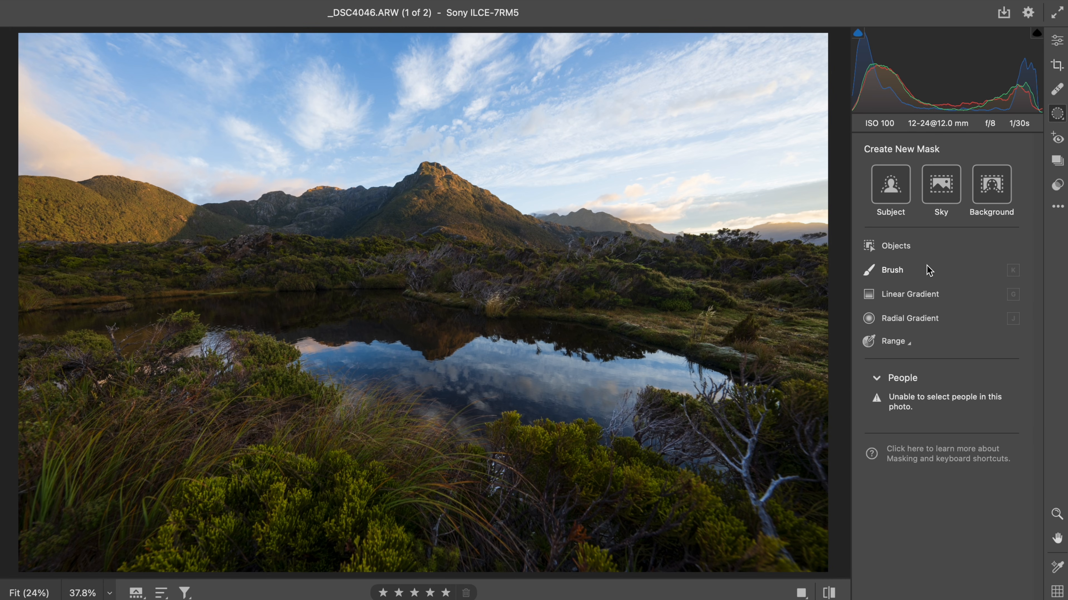
{"action": "left_click", "coordinate": [1057, 41]}
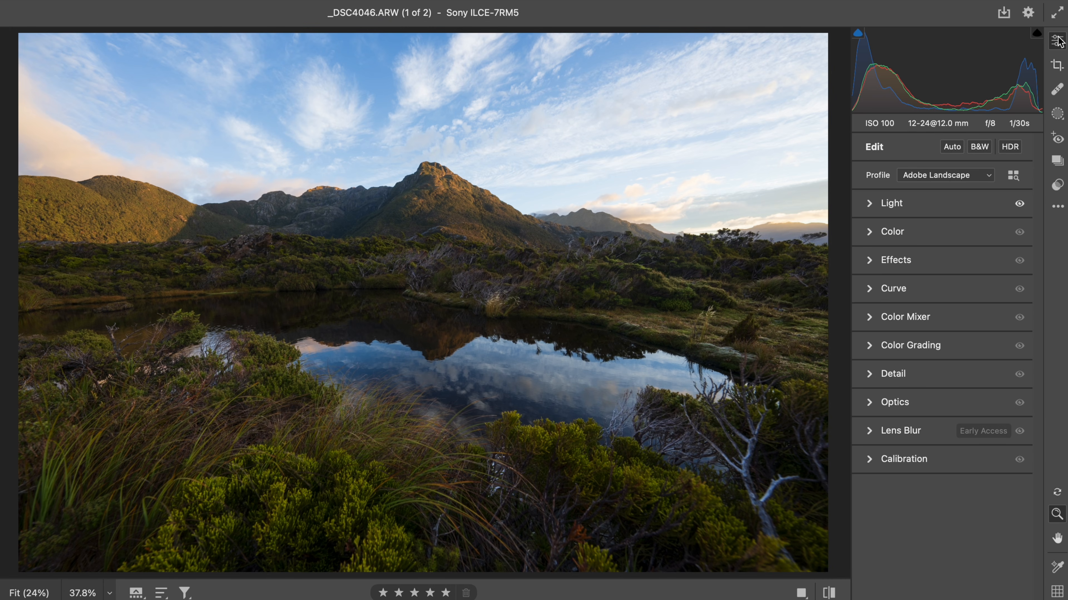
{"action": "key", "text": "k"}
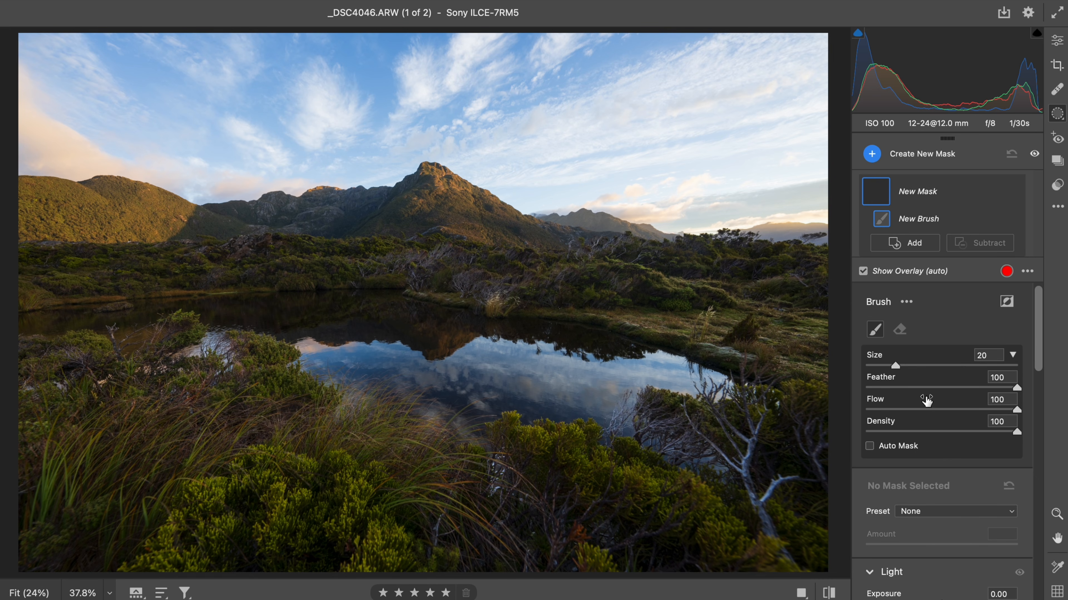
{"action": "scroll", "coordinate": [1016, 390], "scroll_direction": "down", "scroll_amount": 1}
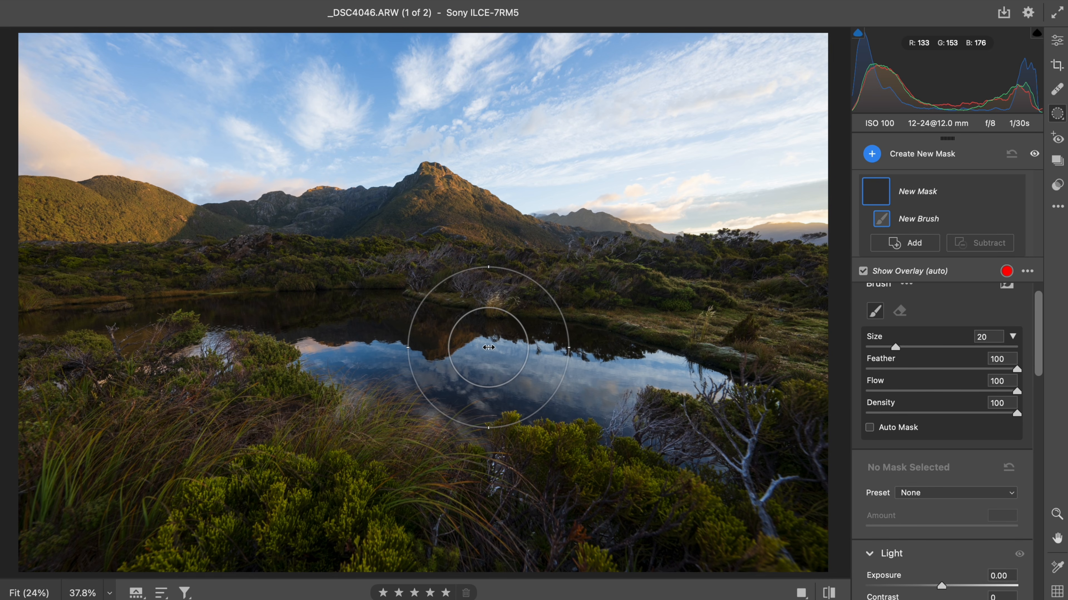
{"action": "mouse_move", "coordinate": [488, 348]}
{"action": "left_mouse_down"}
{"action": "mouse_move", "coordinate": [500, 349]}
{"action": "mouse_move", "coordinate": [482, 349]}
{"action": "left_mouse_up"}
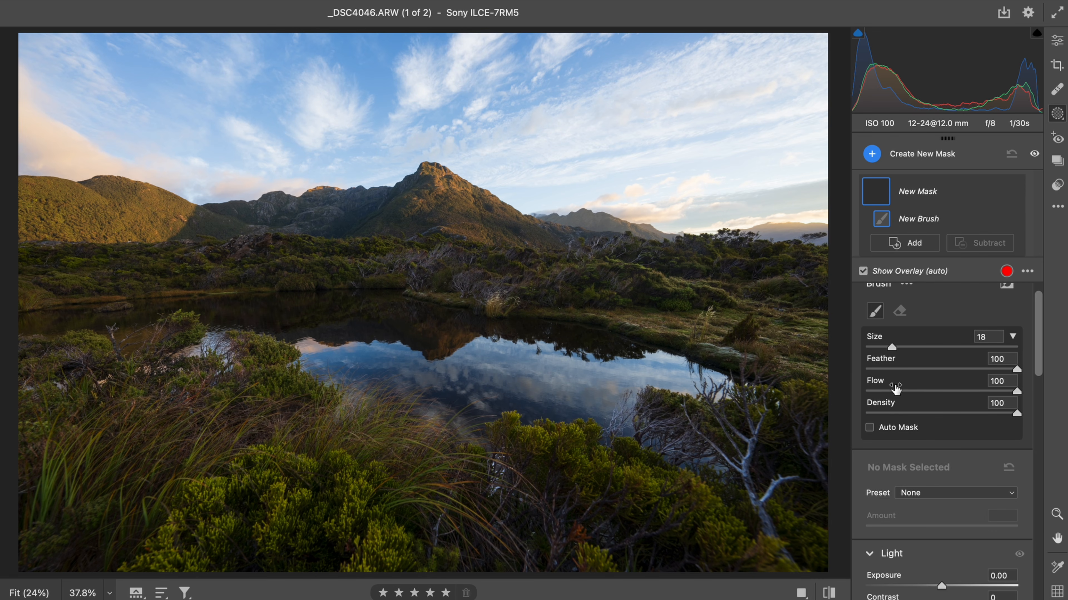
{"action": "scroll", "coordinate": [895, 389], "scroll_direction": "down", "scroll_amount": 5}
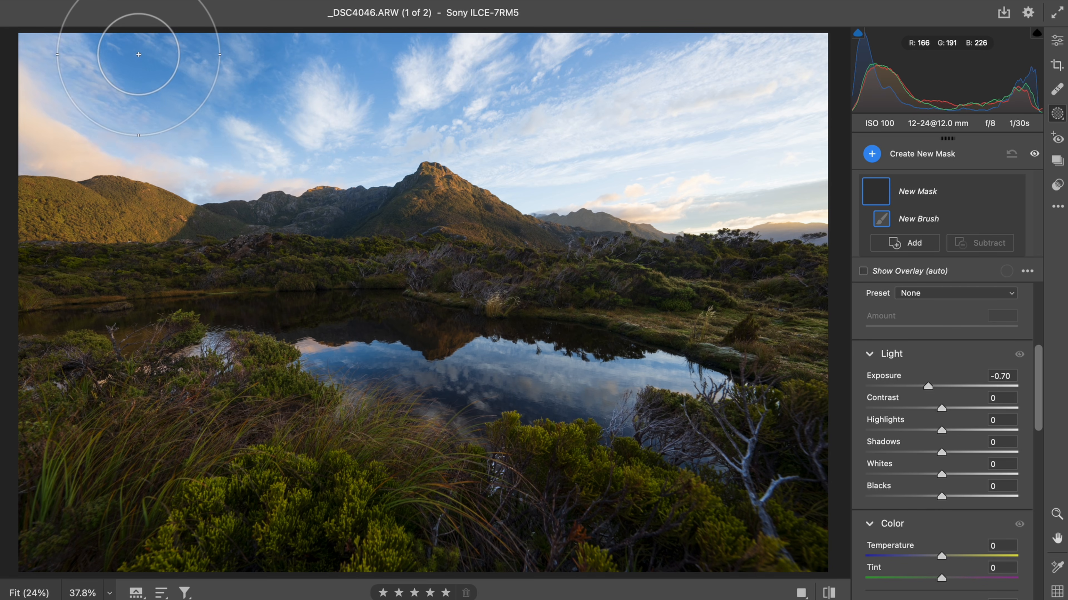
{"action": "mouse_move", "coordinate": [227, 30]}
{"action": "left_mouse_down"}
{"action": "mouse_move", "coordinate": [334, 2]}
{"action": "mouse_move", "coordinate": [638, 1]}
{"action": "left_mouse_up"}
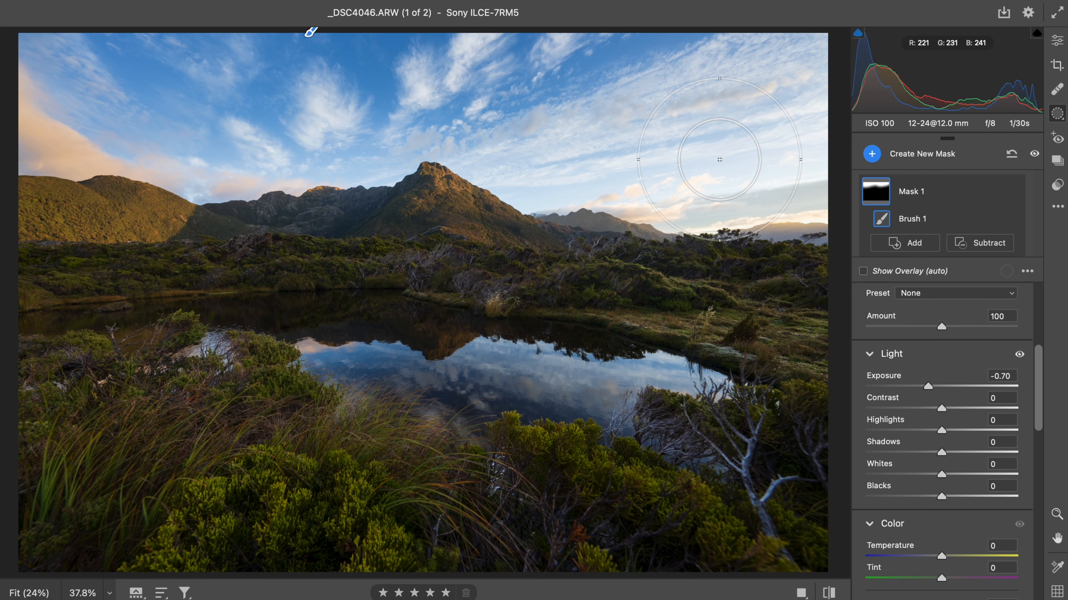
{"action": "mouse_move", "coordinate": [880, 194]}
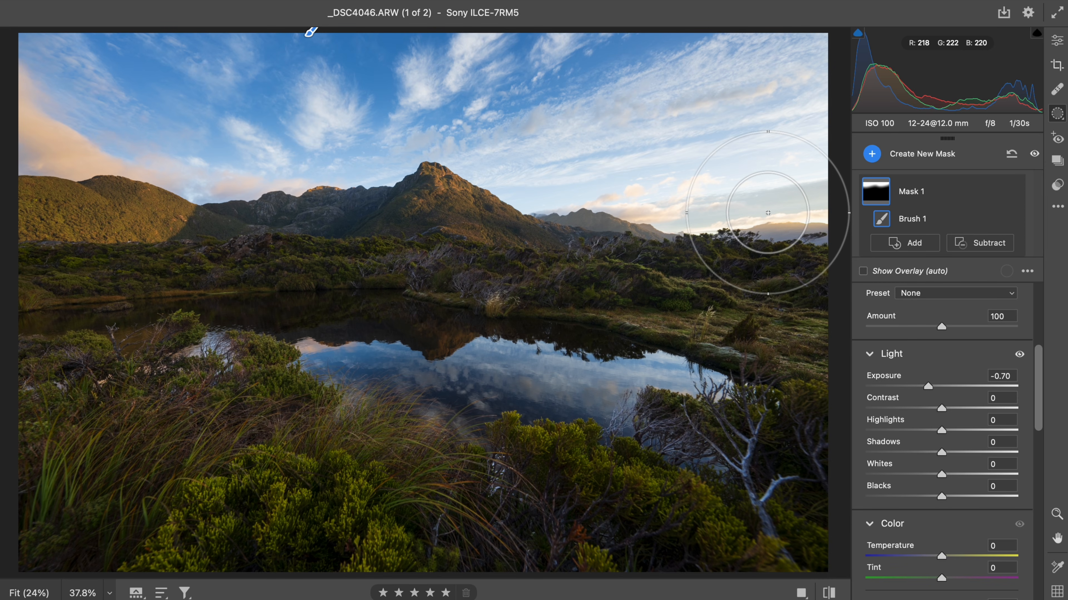
{"action": "key", "text": "k"}
{"action": "scroll", "coordinate": [949, 458], "scroll_direction": "down", "scroll_amount": 5}
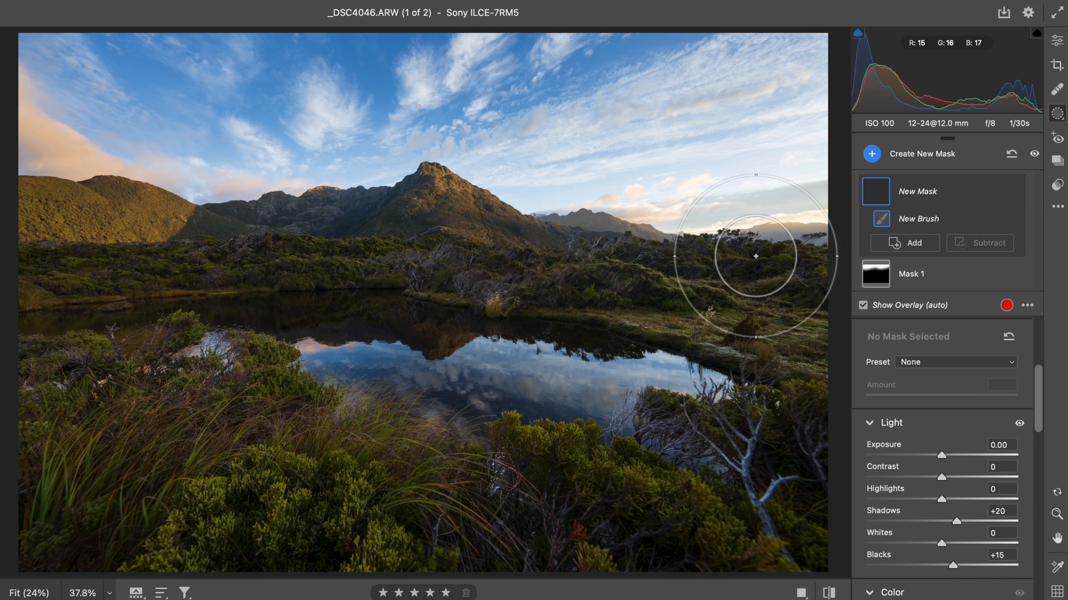
{"action": "key", "text": "o"}
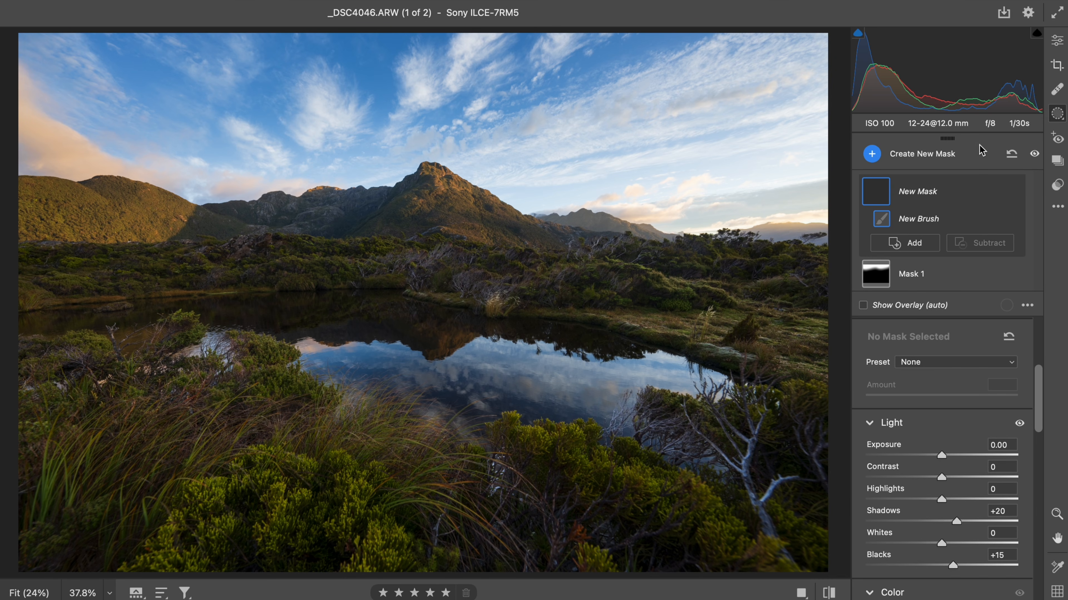
{"action": "left_click", "coordinate": [1057, 40]}
- Inspect the mountains, vegetation and lake at high magnification for detail and noise, then return to the fitted view
{"action": "left_click_drag", "start_coordinate": [636, 231], "coordinate": [755, 219]}
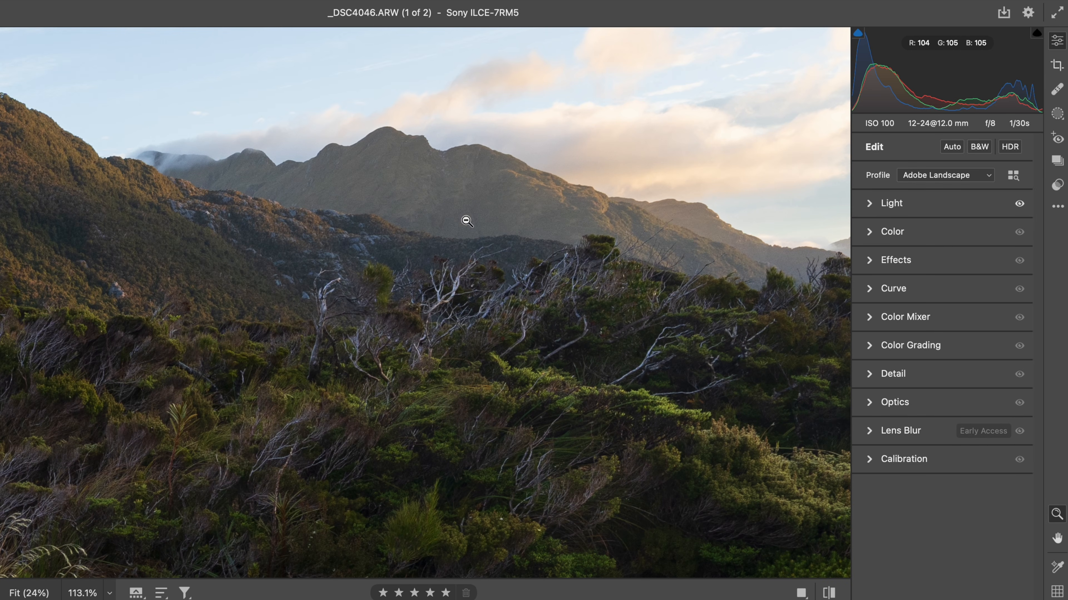
{"action": "left_click_drag", "start_coordinate": [490, 195], "coordinate": [632, 194]}
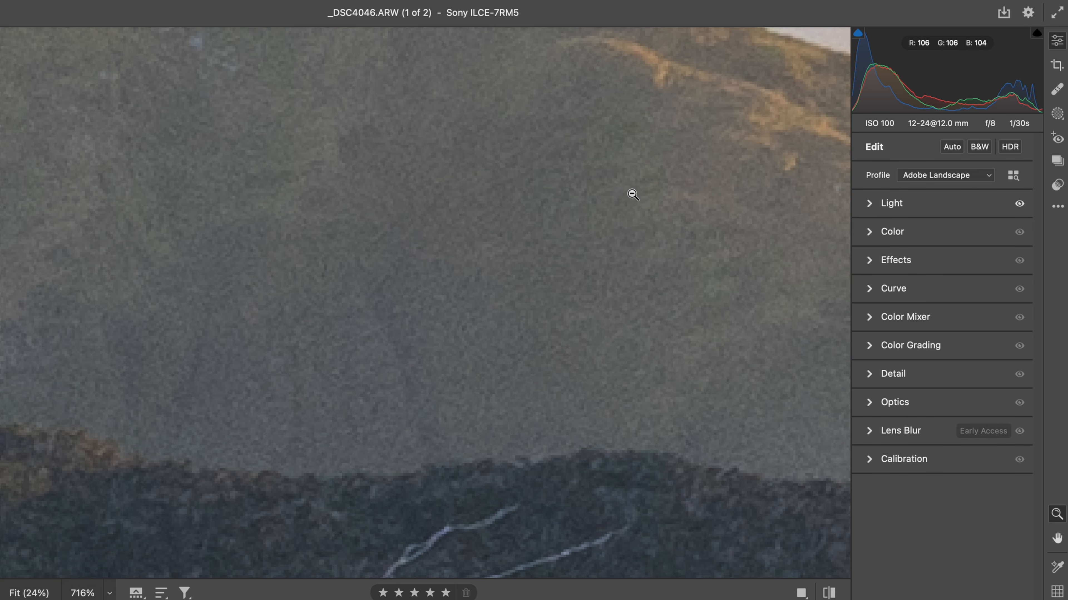
{"action": "scroll", "coordinate": [633, 194], "scroll_direction": "up", "scroll_amount": 4}
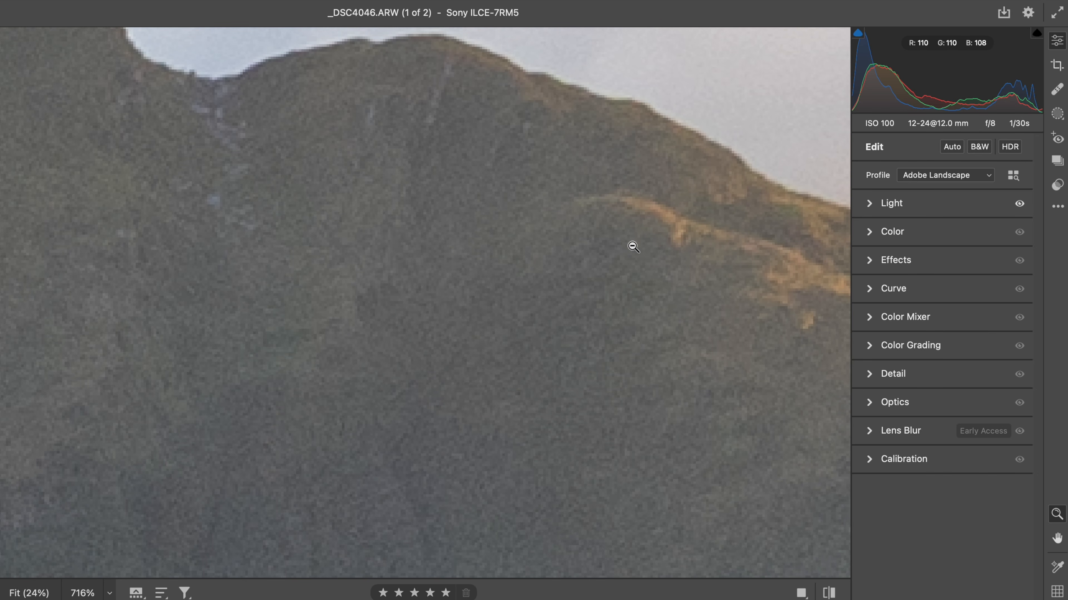
{"action": "scroll", "coordinate": [626, 265], "scroll_direction": "down", "scroll_amount": 5}
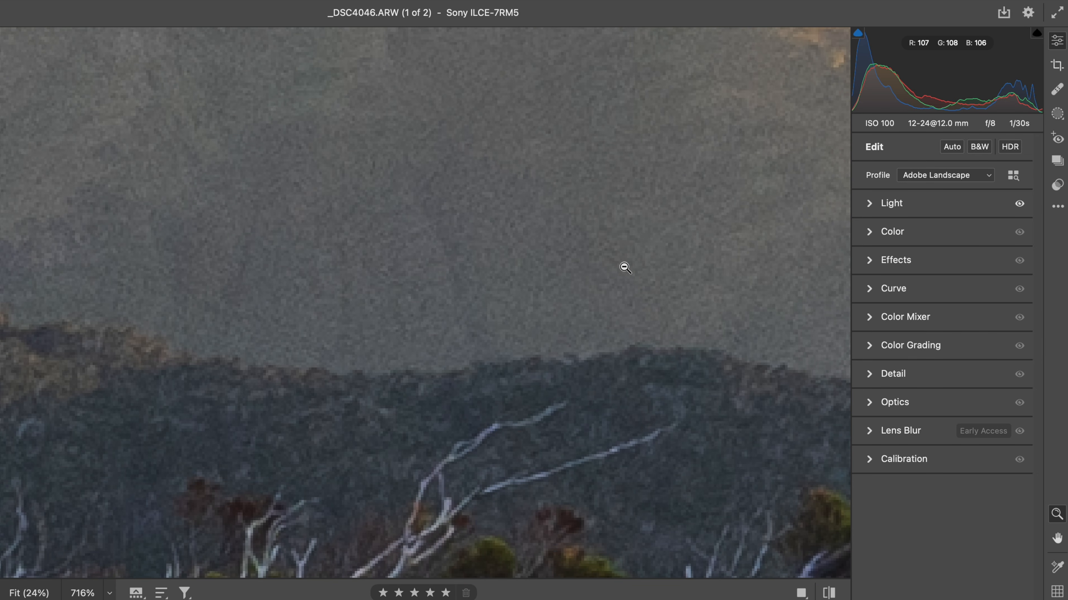
{"action": "scroll", "coordinate": [614, 407], "scroll_direction": "down", "scroll_amount": 8}
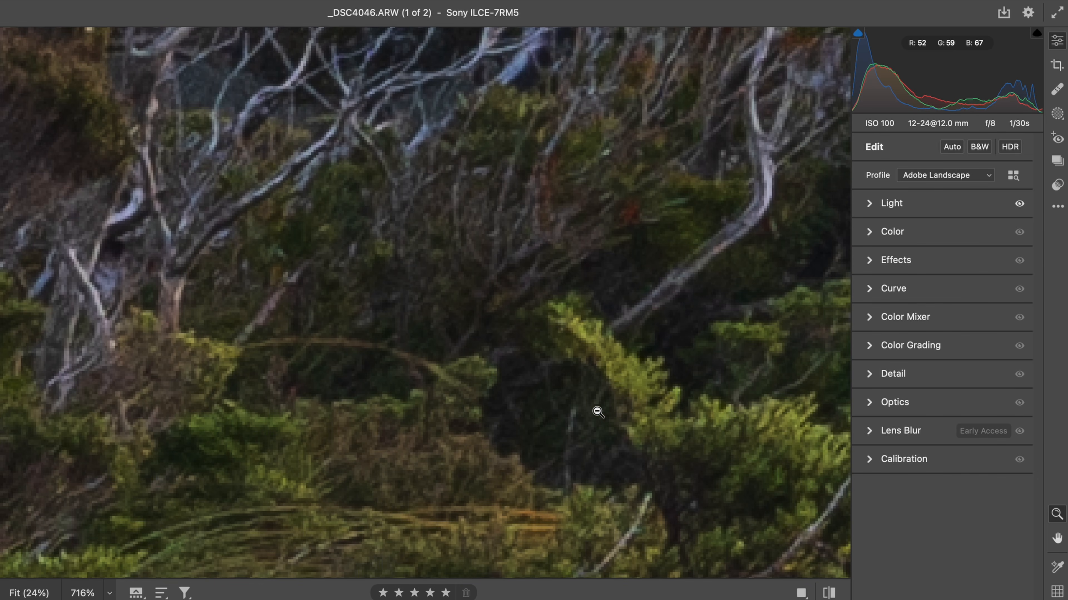
{"action": "left_click_drag", "start_coordinate": [596, 410], "coordinate": [551, 413]}
{"action": "scroll", "coordinate": [550, 413], "scroll_direction": "down", "scroll_amount": 10}
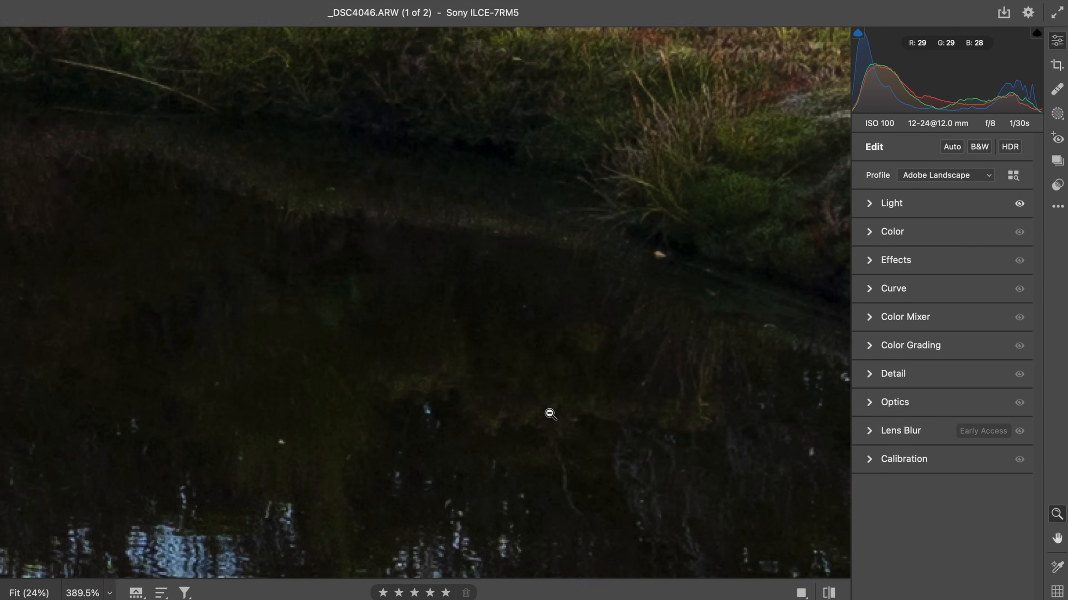
{"action": "scroll", "coordinate": [550, 414], "scroll_direction": "down", "scroll_amount": 10}
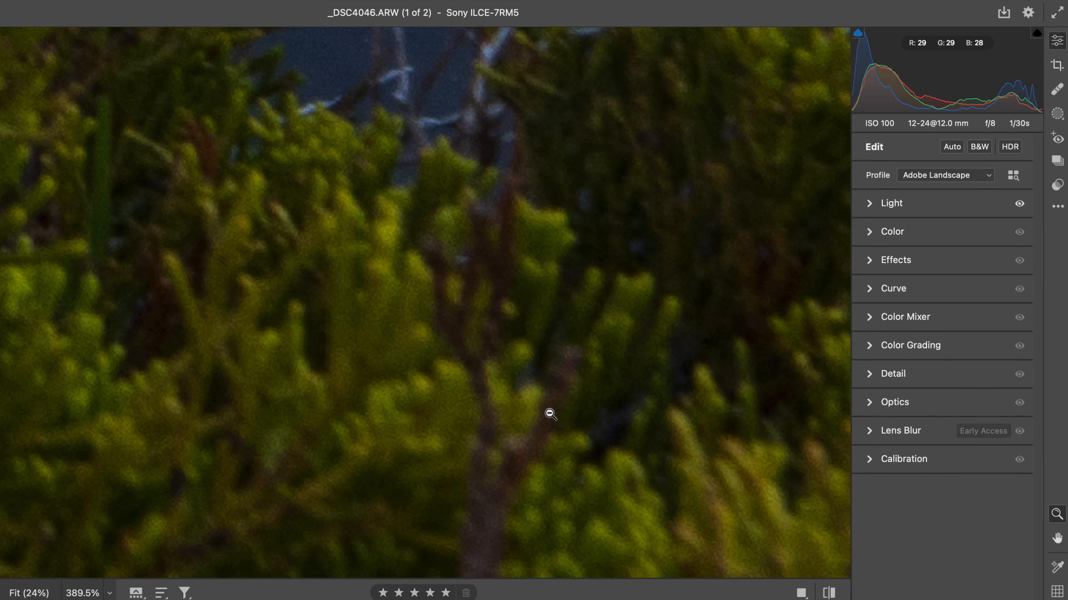
{"action": "left_click", "coordinate": [550, 414], "text": "alt"}
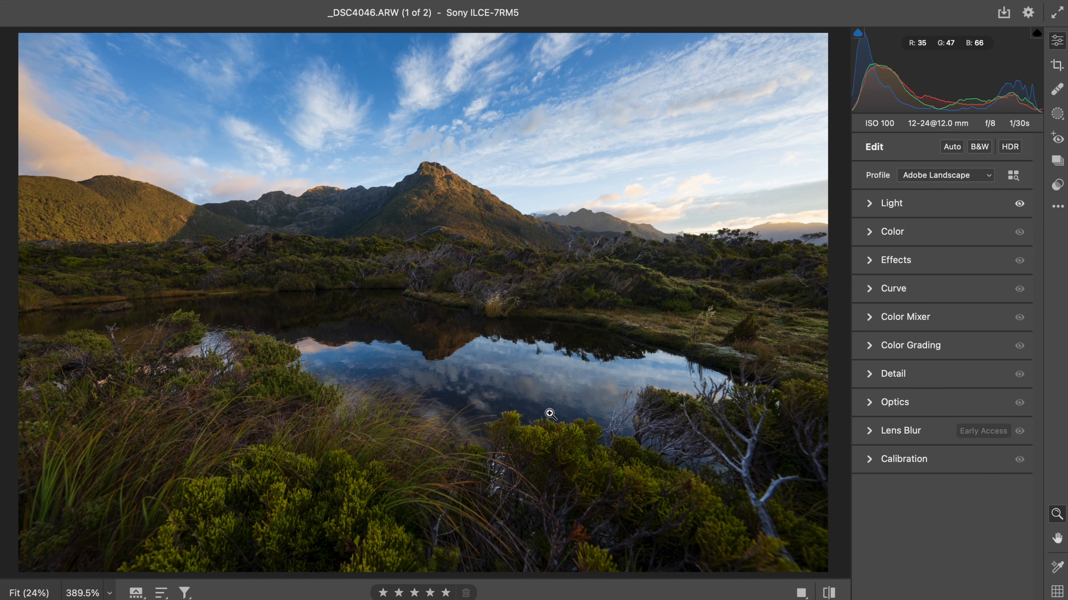
- Add a brush mask with Shadows +20 and Blacks +10, painting it across the midground vegetation below the mountains
{"action": "key", "text": "k"}
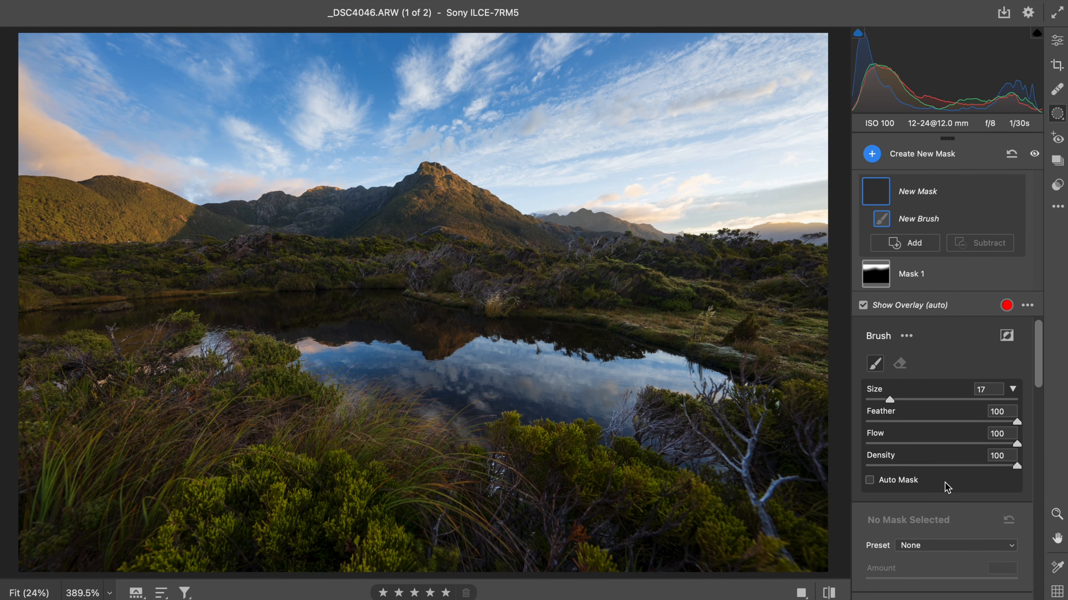
{"action": "scroll", "coordinate": [944, 487], "scroll_direction": "down", "scroll_amount": 5}
{"action": "scroll", "coordinate": [946, 476], "scroll_direction": "down", "scroll_amount": 3}
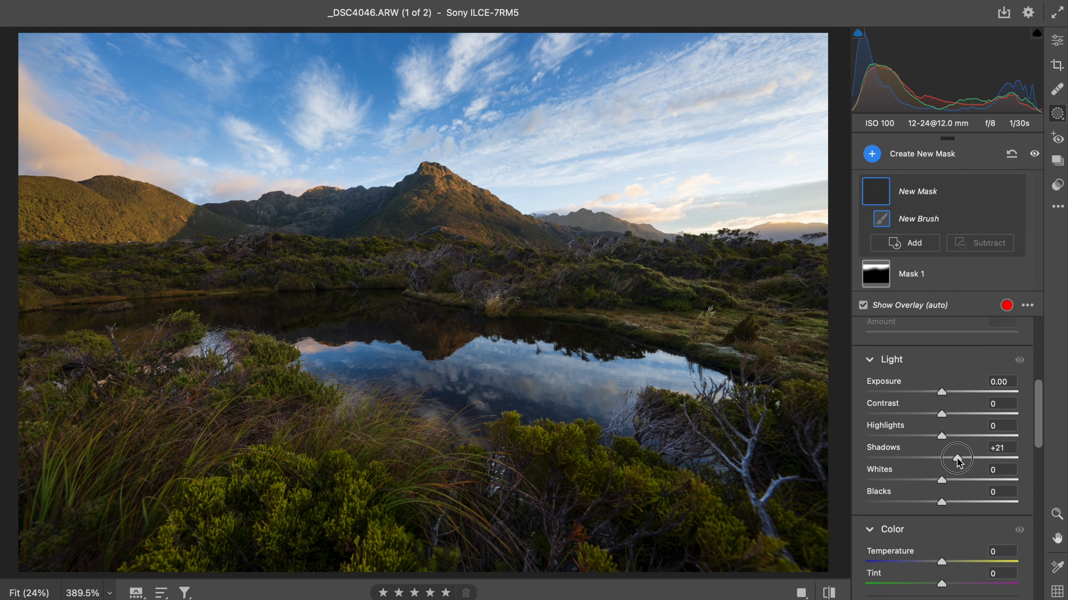
{"action": "left_click", "coordinate": [953, 503]}
{"action": "mouse_move", "coordinate": [735, 292]}
{"action": "left_mouse_down"}
{"action": "mouse_move", "coordinate": [804, 289]}
{"action": "mouse_move", "coordinate": [600, 270]}
{"action": "left_mouse_up"}
{"action": "mouse_move", "coordinate": [501, 272]}
{"action": "left_mouse_down"}
{"action": "mouse_move", "coordinate": [429, 239]}
{"action": "mouse_move", "coordinate": [12, 241]}
{"action": "mouse_move", "coordinate": [66, 237]}
{"action": "left_mouse_up"}
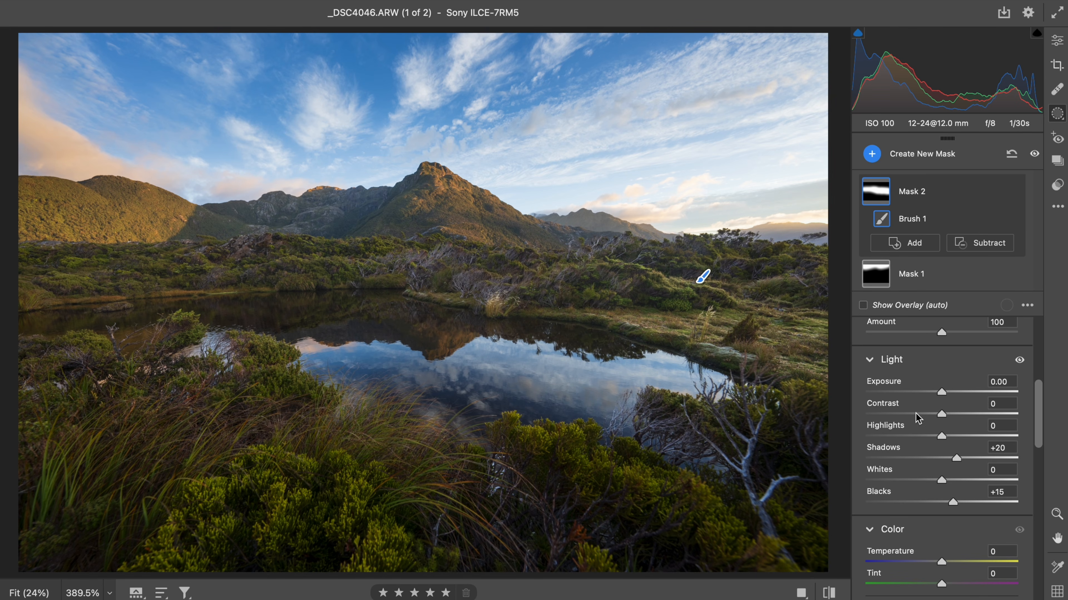
{"action": "left_click_drag", "start_coordinate": [956, 502], "coordinate": [952, 504]}
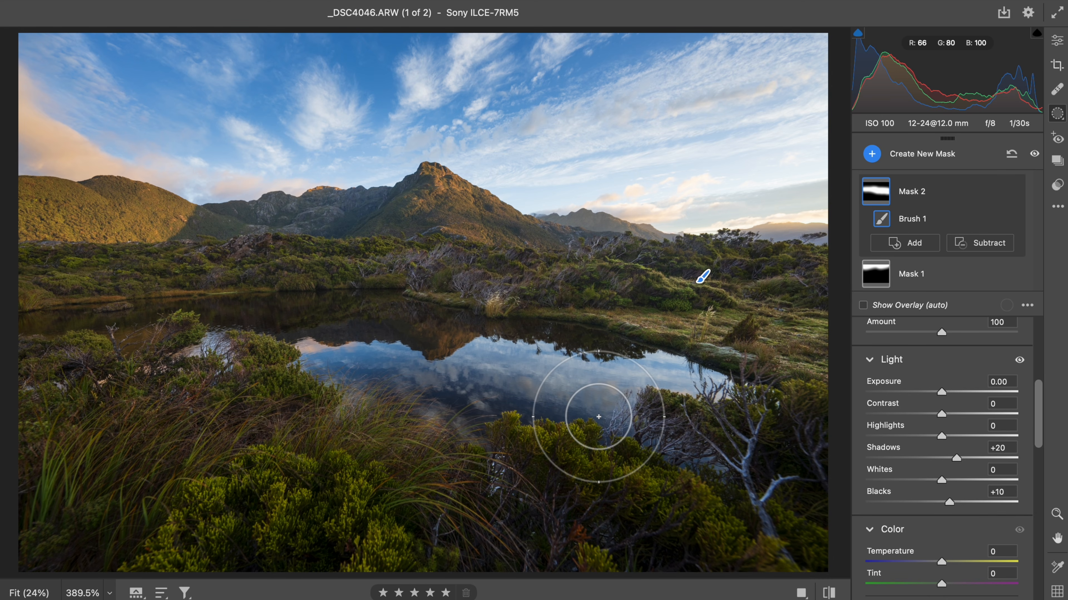
- Add a larger brush mask with Exposure +0.15 and Temperature +10, painting the sunlit horizon on the right side
{"action": "key", "text": "k"}
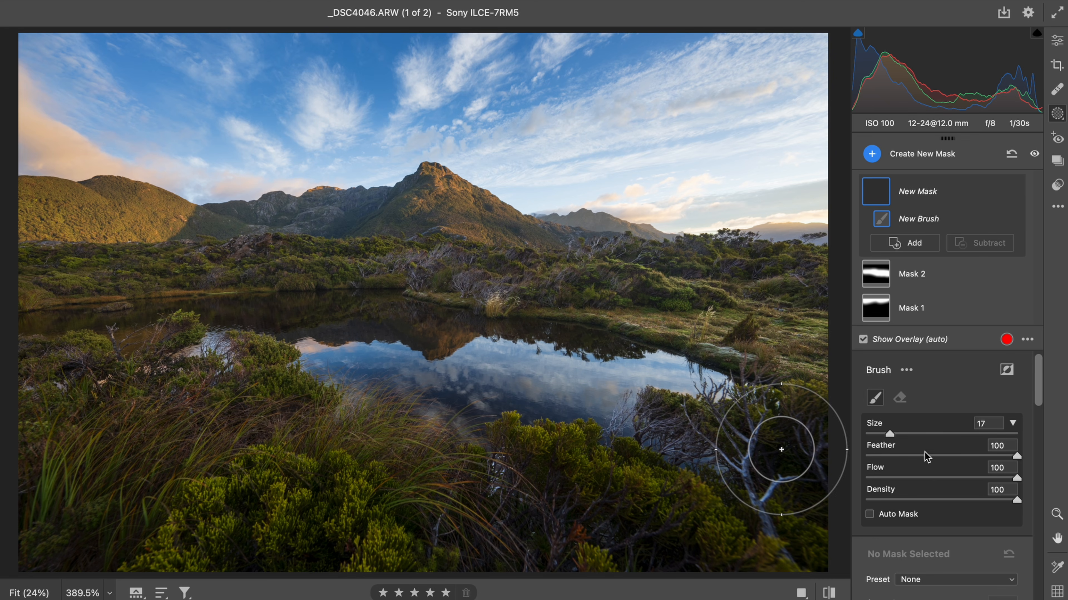
{"action": "scroll", "coordinate": [932, 468], "scroll_direction": "down", "scroll_amount": 8}
{"action": "scroll", "coordinate": [932, 468], "scroll_direction": "down", "scroll_amount": 4}
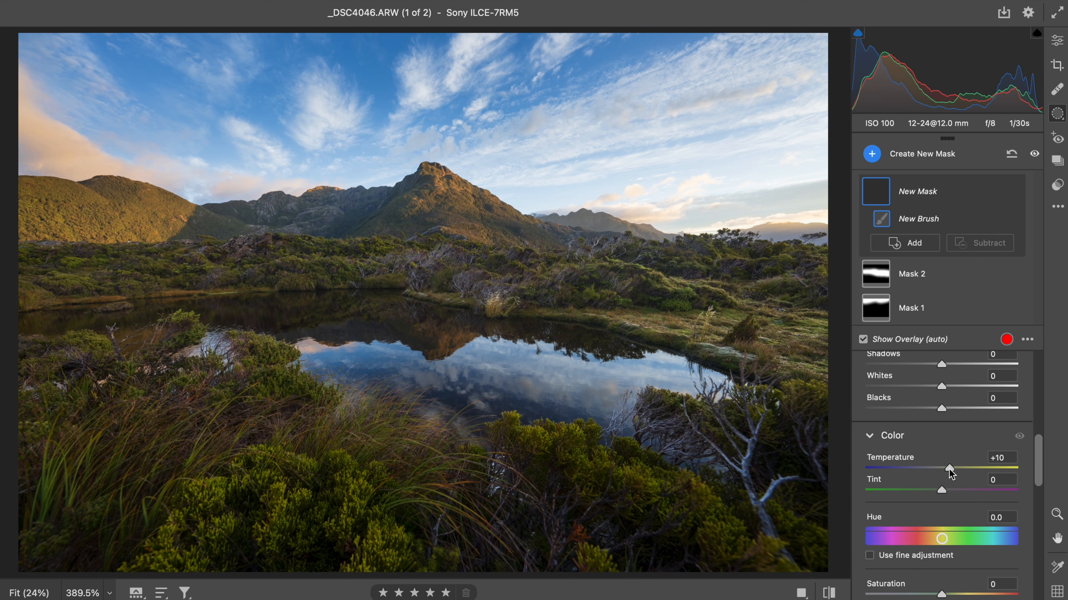
{"action": "scroll", "coordinate": [950, 478], "scroll_direction": "up", "scroll_amount": 3}
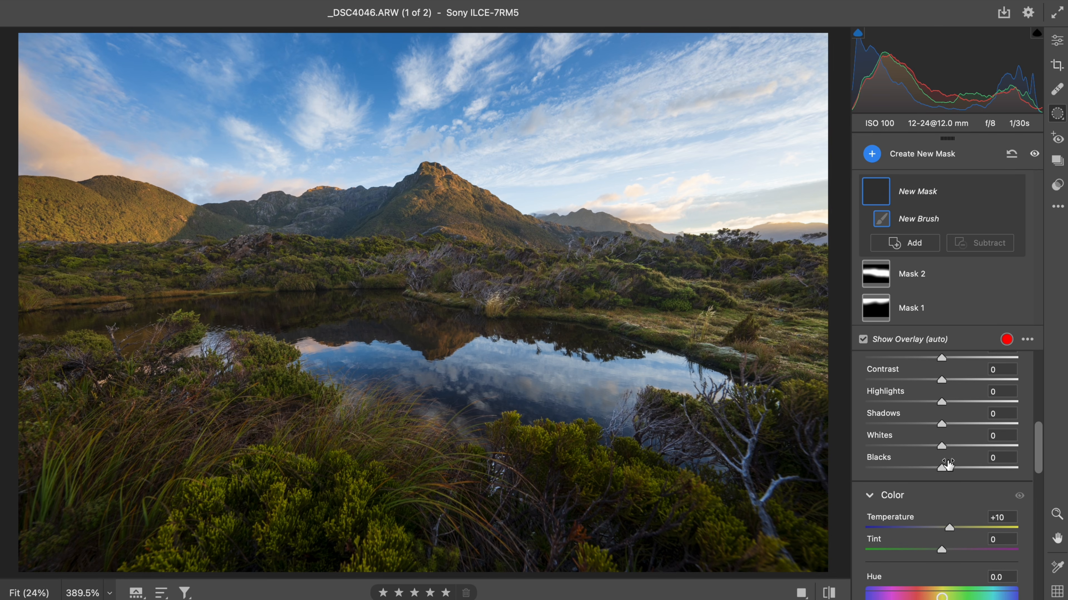
{"action": "scroll", "coordinate": [948, 464], "scroll_direction": "up", "scroll_amount": 4}
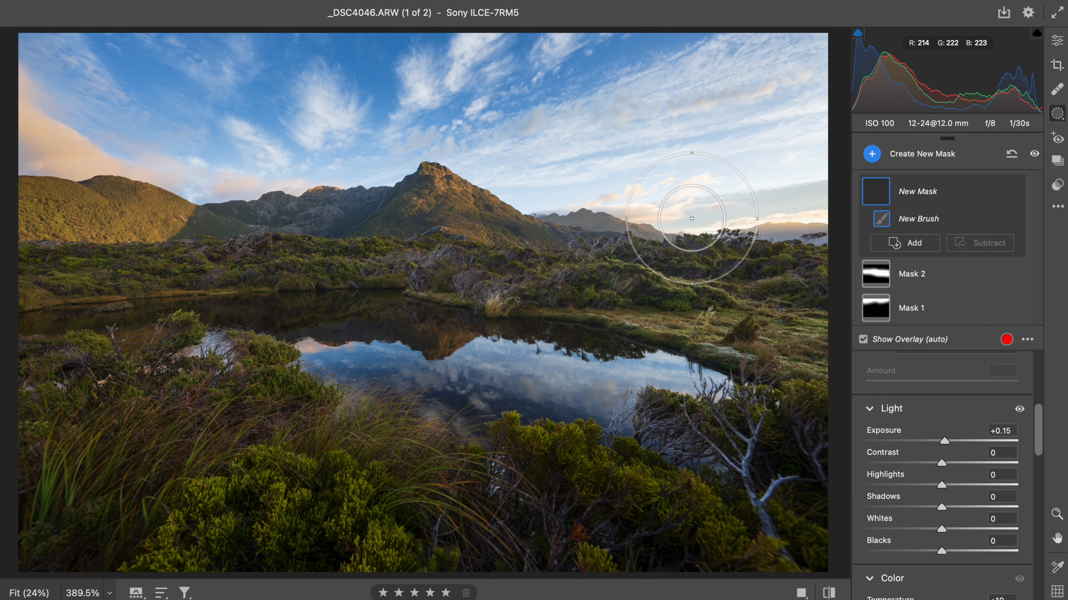
{"action": "key", "text": "]"}
{"action": "mouse_move", "coordinate": [692, 218]}
{"action": "left_mouse_down"}
{"action": "mouse_move", "coordinate": [778, 214]}
{"action": "mouse_move", "coordinate": [731, 209]}
{"action": "left_mouse_up"}
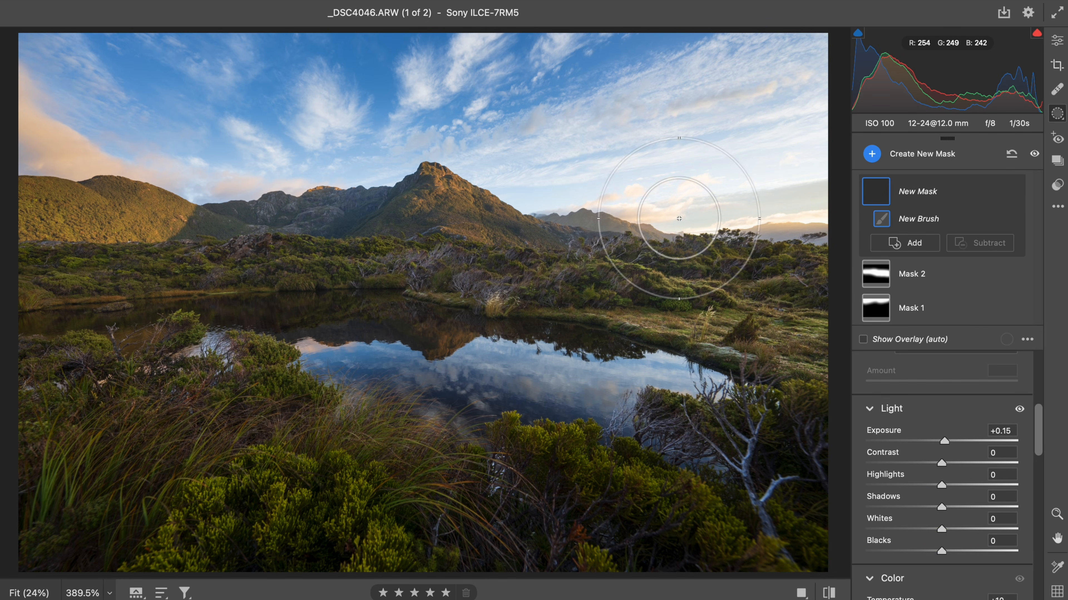
{"action": "mouse_move", "coordinate": [517, 241]}
{"action": "left_mouse_down"}
{"action": "mouse_move", "coordinate": [764, 303]}
{"action": "mouse_move", "coordinate": [595, 255]}
{"action": "mouse_move", "coordinate": [799, 275]}
{"action": "left_mouse_up"}
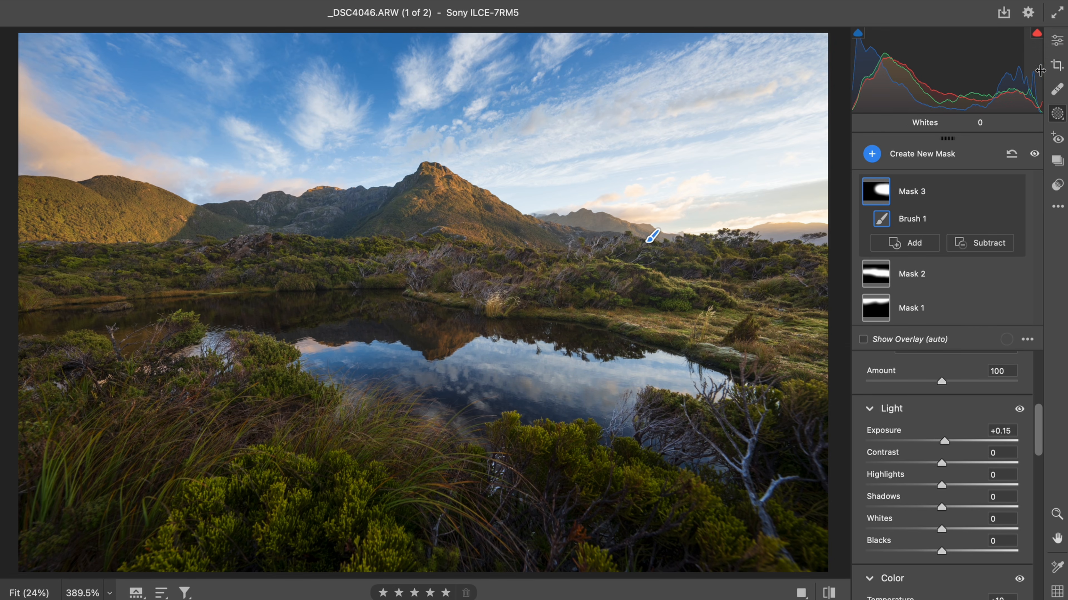
{"action": "left_click", "coordinate": [1057, 41]}
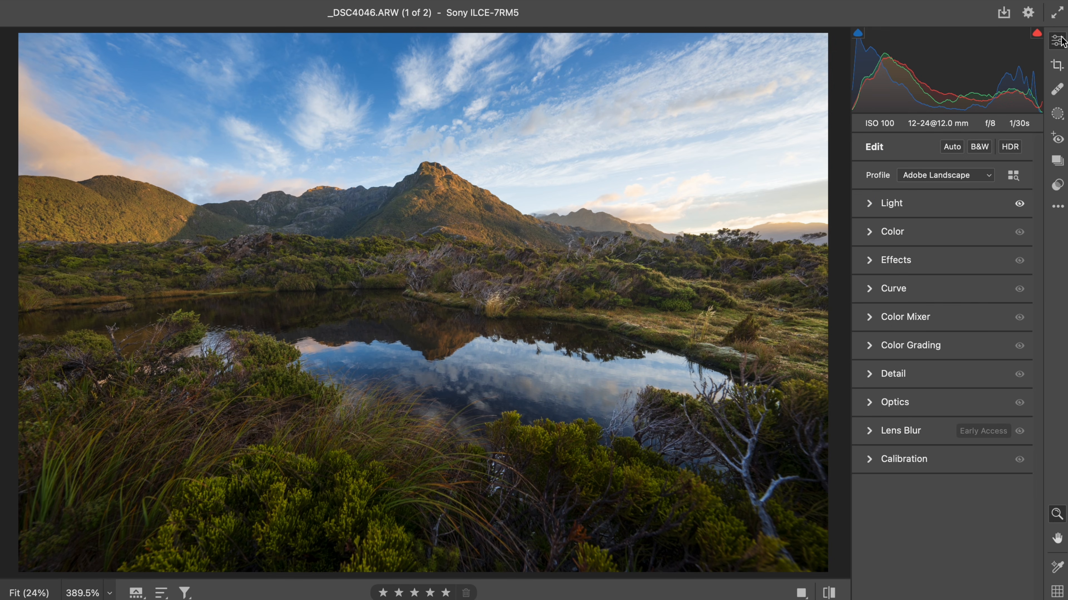
- Set global Vibrance to +5 and lower global Exposure to +0.85
{"action": "left_click", "coordinate": [895, 235]}
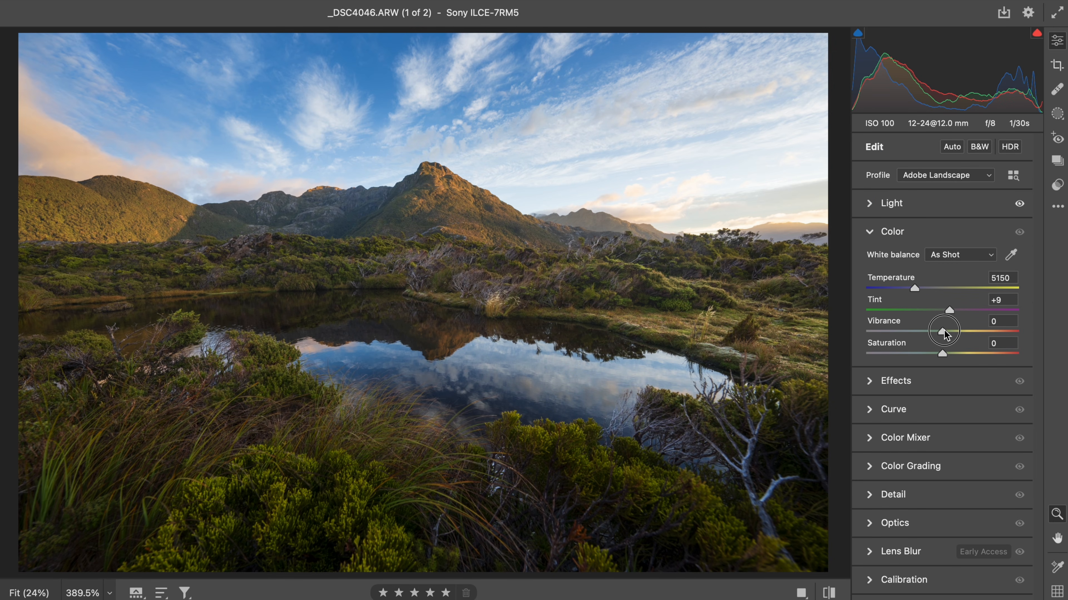
{"action": "left_click_drag", "start_coordinate": [944, 335], "coordinate": [948, 335]}
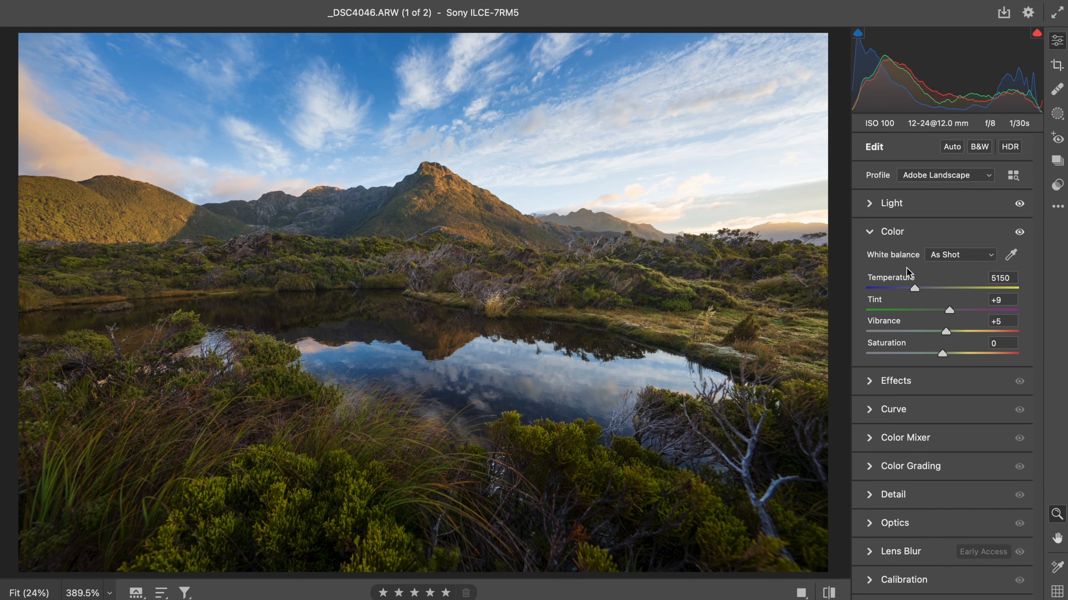
{"action": "left_click", "coordinate": [906, 234]}
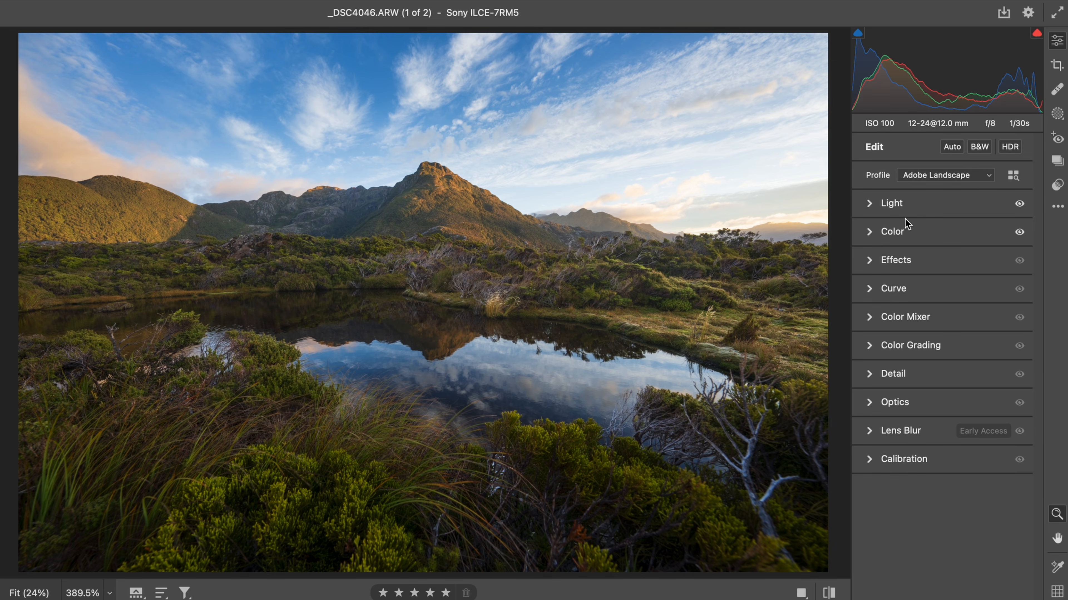
{"action": "left_click", "coordinate": [908, 200]}
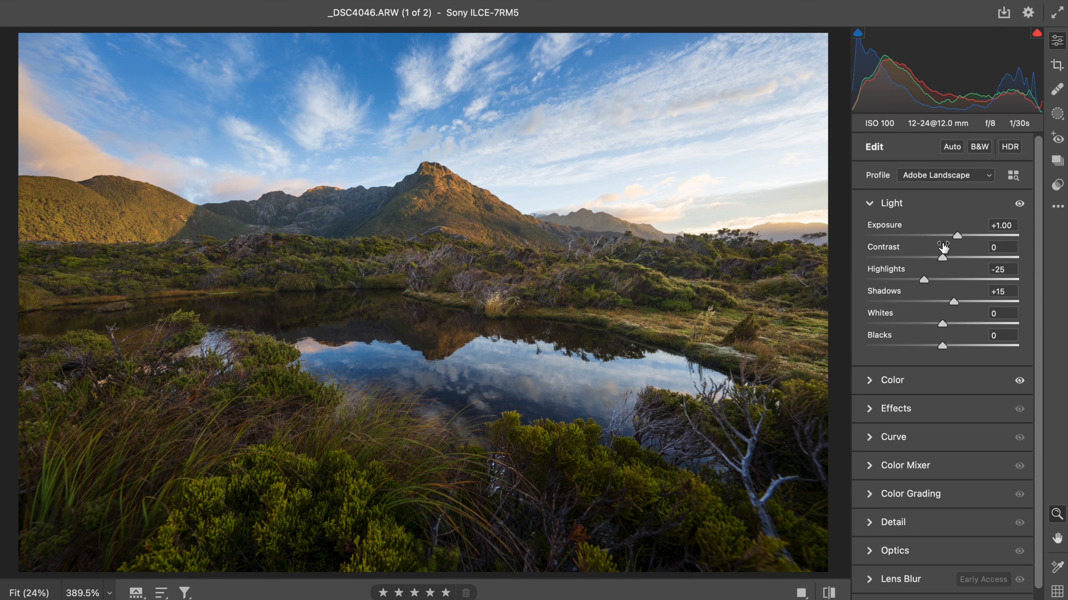
{"action": "left_click_drag", "start_coordinate": [957, 237], "coordinate": [955, 242]}
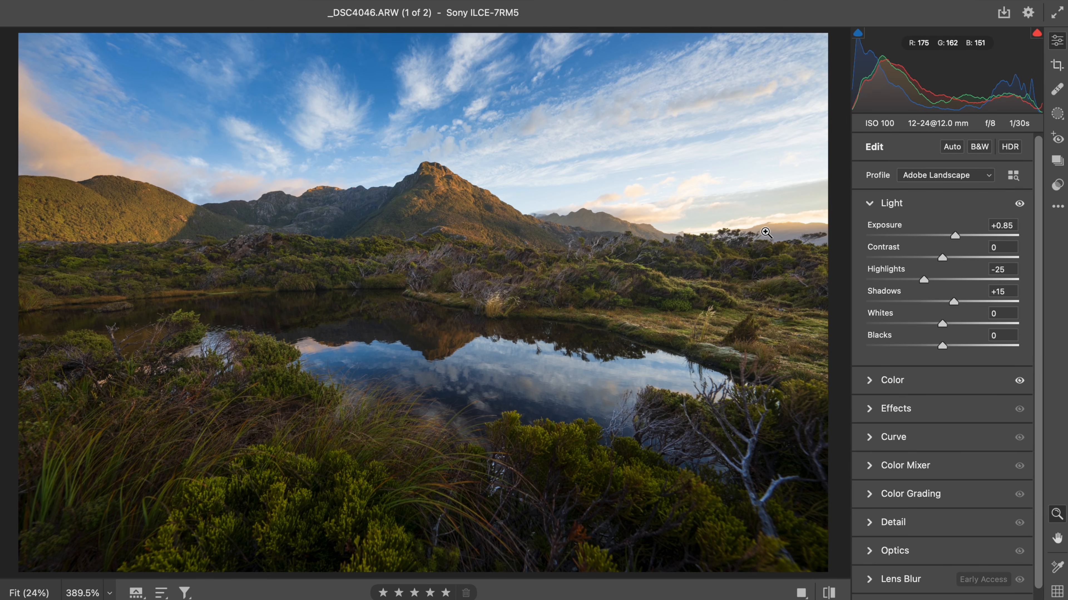
- Add a size 12 brush mask painted along the lake's far grassy shore, with Whites set to +55
{"action": "left_click_drag", "start_coordinate": [782, 215], "coordinate": [725, 232]}
{"action": "left_click", "coordinate": [725, 231]}
{"action": "key", "text": "k"}
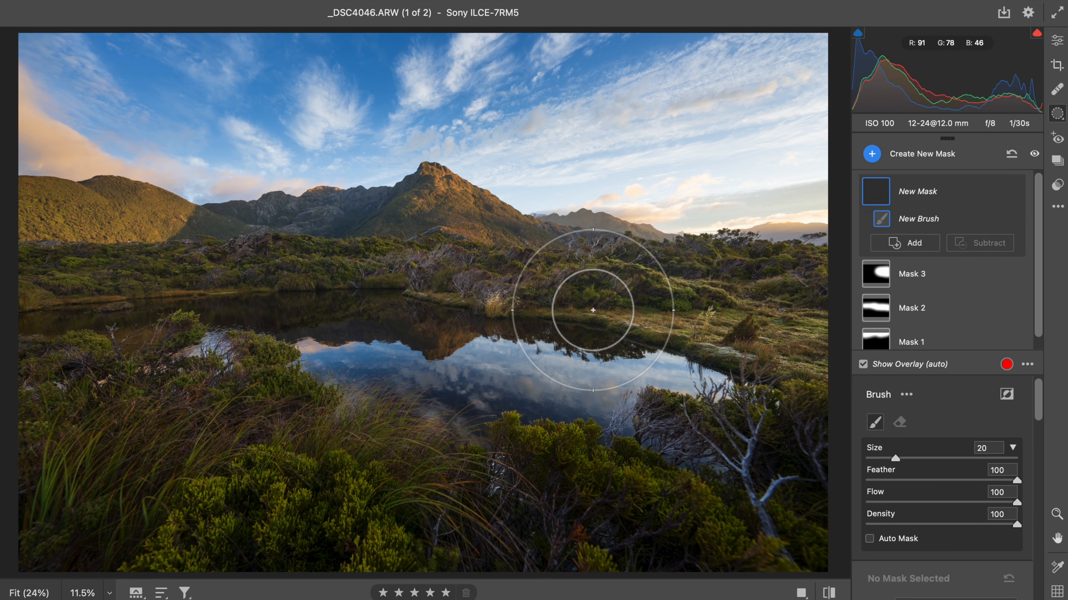
{"action": "left_click_drag", "start_coordinate": [587, 313], "coordinate": [580, 312]}
{"action": "scroll", "coordinate": [869, 497], "scroll_direction": "down", "scroll_amount": 3}
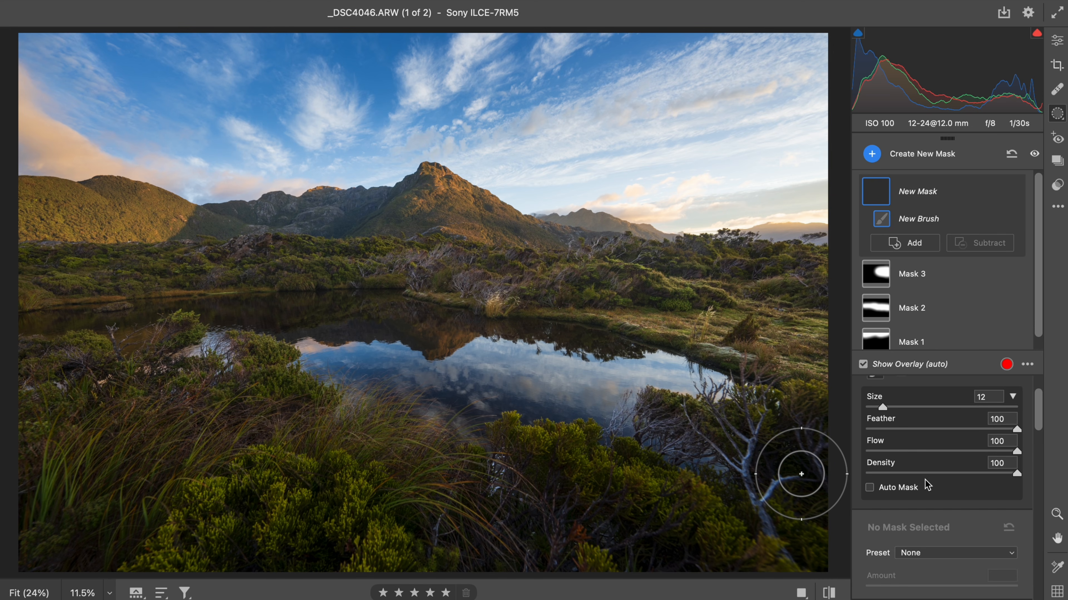
{"action": "scroll", "coordinate": [908, 484], "scroll_direction": "down", "scroll_amount": 10}
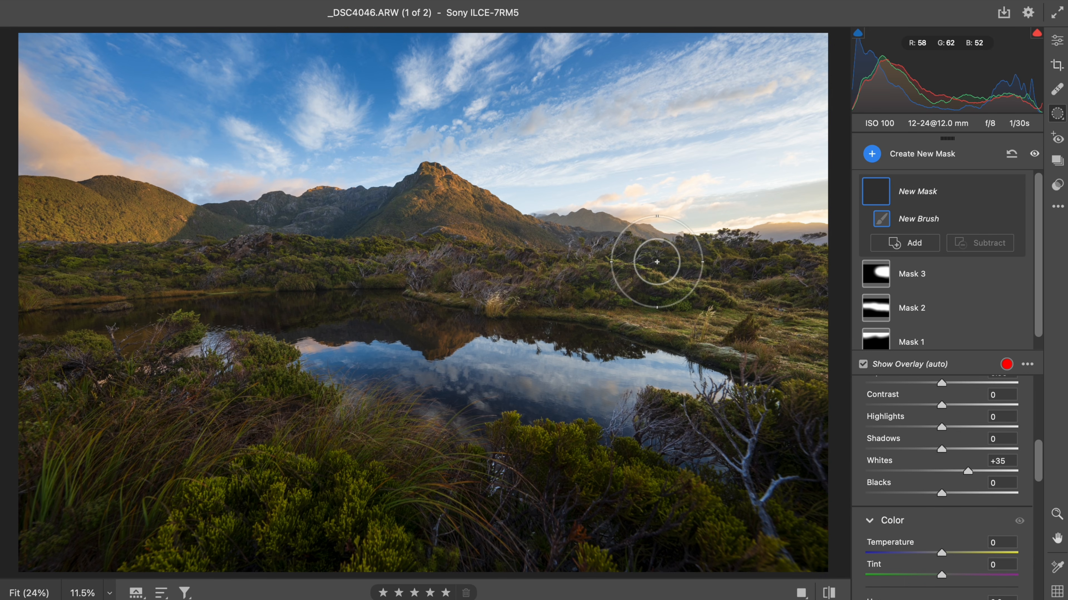
{"action": "mouse_move", "coordinate": [606, 293]}
{"action": "left_mouse_down"}
{"action": "mouse_move", "coordinate": [458, 276]}
{"action": "mouse_move", "coordinate": [440, 269]}
{"action": "mouse_move", "coordinate": [481, 263]}
{"action": "mouse_move", "coordinate": [428, 246]}
{"action": "mouse_move", "coordinate": [445, 255]}
{"action": "mouse_move", "coordinate": [343, 269]}
{"action": "mouse_move", "coordinate": [279, 260]}
{"action": "left_mouse_up"}
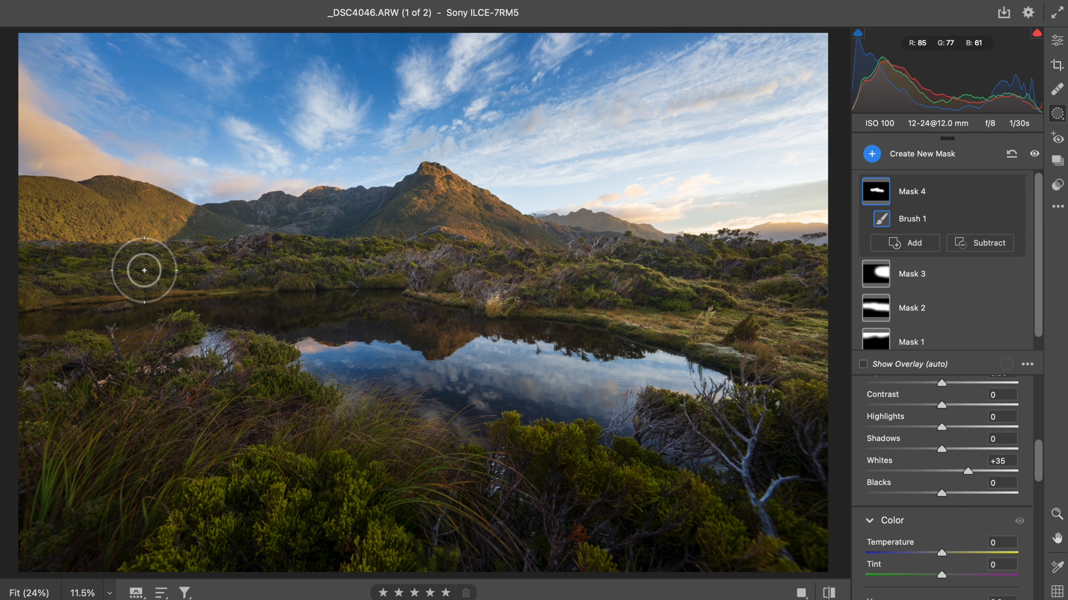
{"action": "mouse_move", "coordinate": [335, 296]}
{"action": "left_mouse_down"}
{"action": "mouse_move", "coordinate": [579, 302]}
{"action": "mouse_move", "coordinate": [725, 334]}
{"action": "mouse_move", "coordinate": [746, 315]}
{"action": "left_mouse_up"}
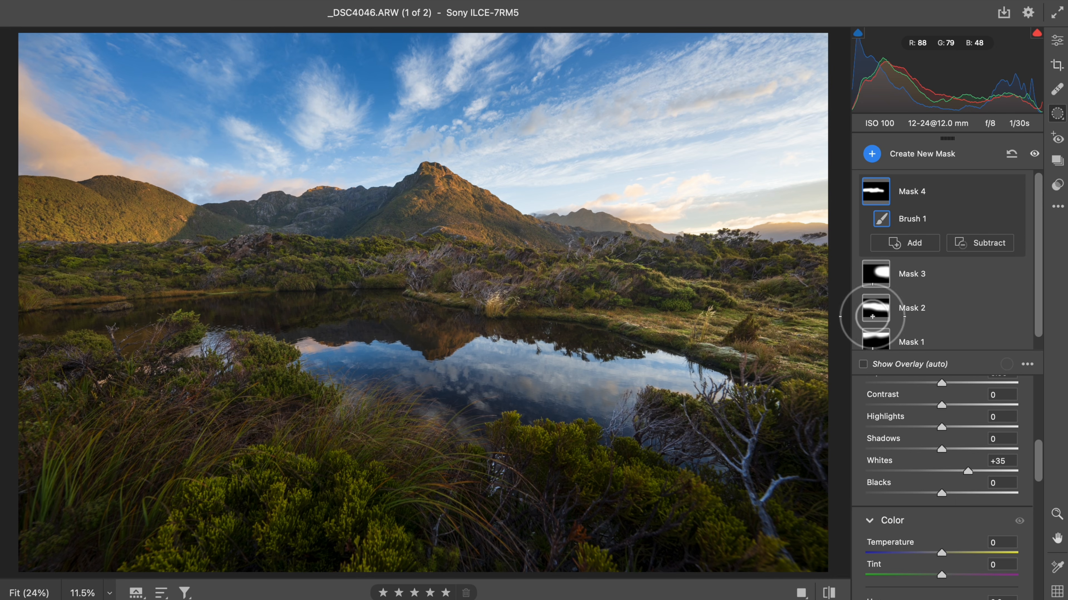
{"action": "mouse_move", "coordinate": [965, 474]}
{"action": "left_mouse_down"}
{"action": "mouse_move", "coordinate": [948, 472]}
{"action": "mouse_move", "coordinate": [988, 470]}
{"action": "mouse_move", "coordinate": [960, 466]}
{"action": "mouse_move", "coordinate": [981, 466]}
{"action": "left_mouse_up"}
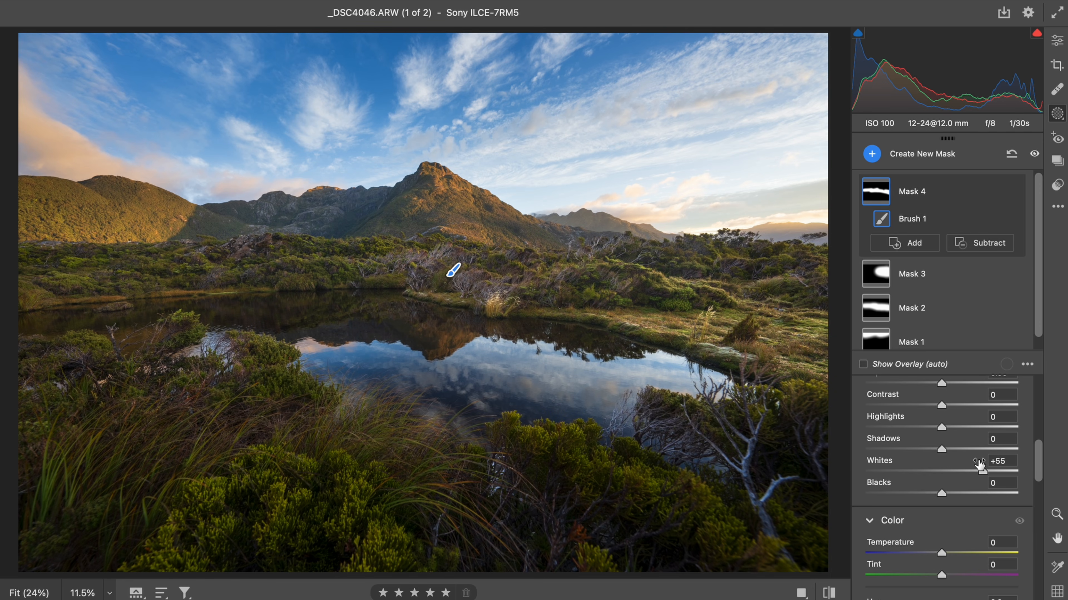
- Add a brush mask with Shadows +3 and Whites +20, painting across the foreground grass and bushes
{"action": "key", "text": "k"}
{"action": "scroll", "coordinate": [978, 464], "scroll_direction": "down", "scroll_amount": 6}
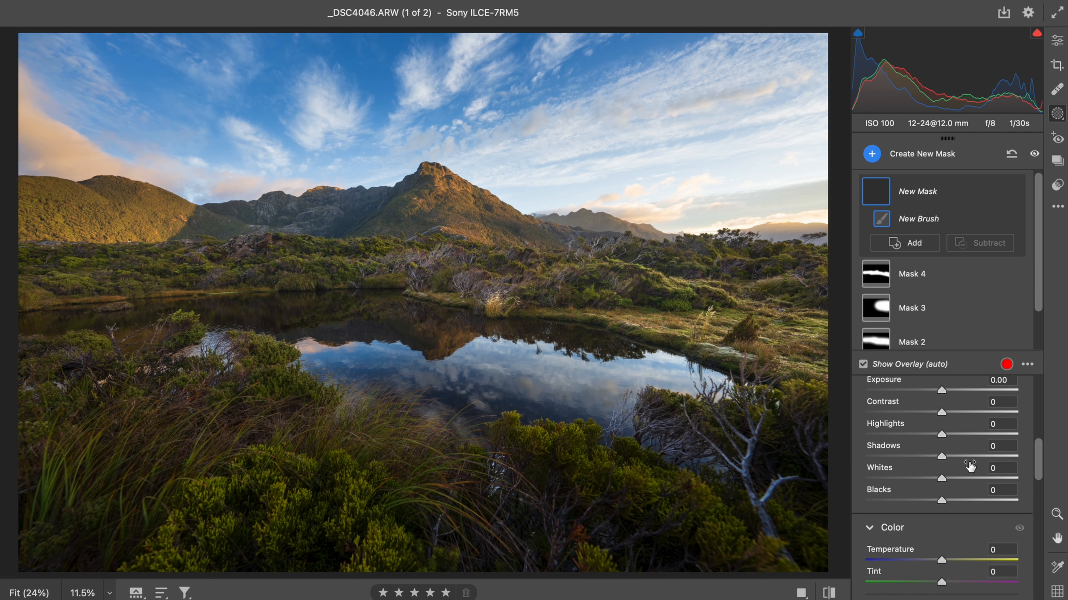
{"action": "left_click", "coordinate": [946, 458]}
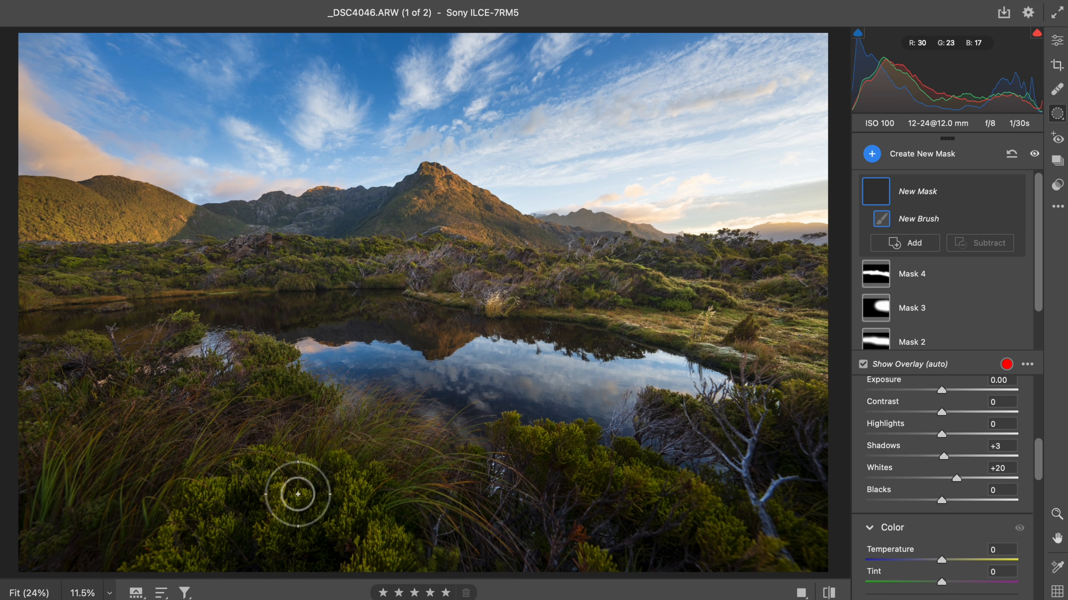
{"action": "left_click_drag", "start_coordinate": [297, 494], "coordinate": [234, 515]}
{"action": "left_click_drag", "start_coordinate": [236, 453], "coordinate": [248, 453]}
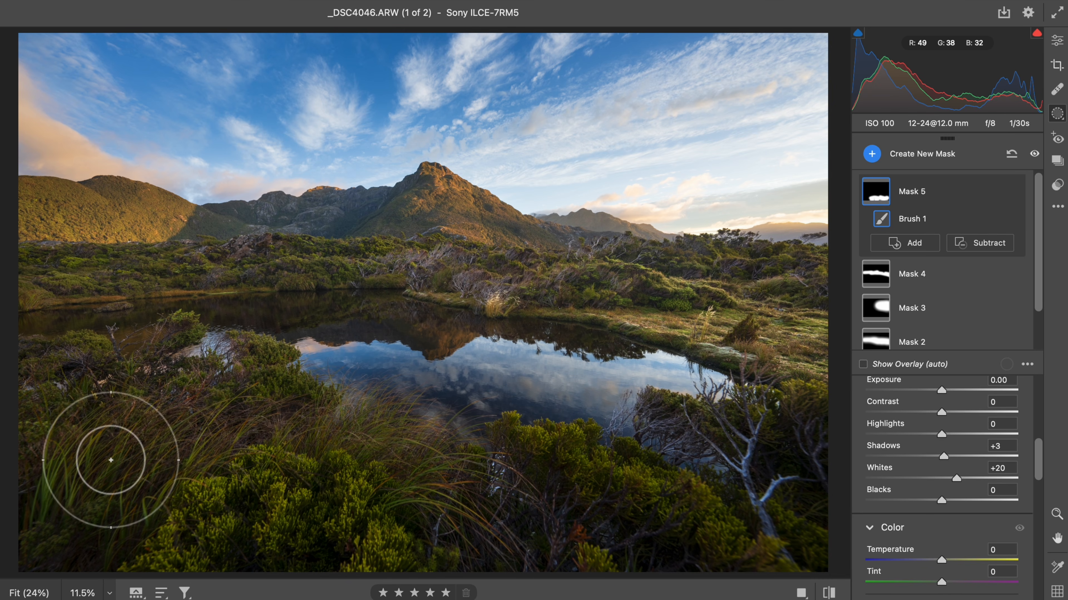
{"action": "left_click_drag", "start_coordinate": [111, 461], "coordinate": [549, 546]}
{"action": "left_click_drag", "start_coordinate": [613, 508], "coordinate": [792, 555]}
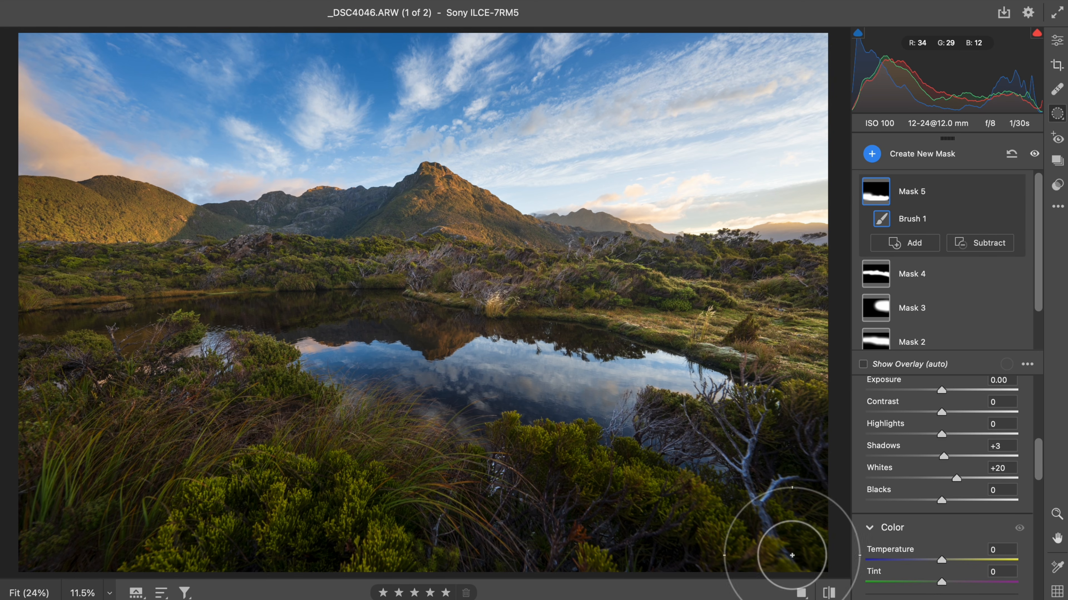
- Compare the edited photo with the original in the before-and-after view
{"action": "left_click", "coordinate": [1059, 40]}
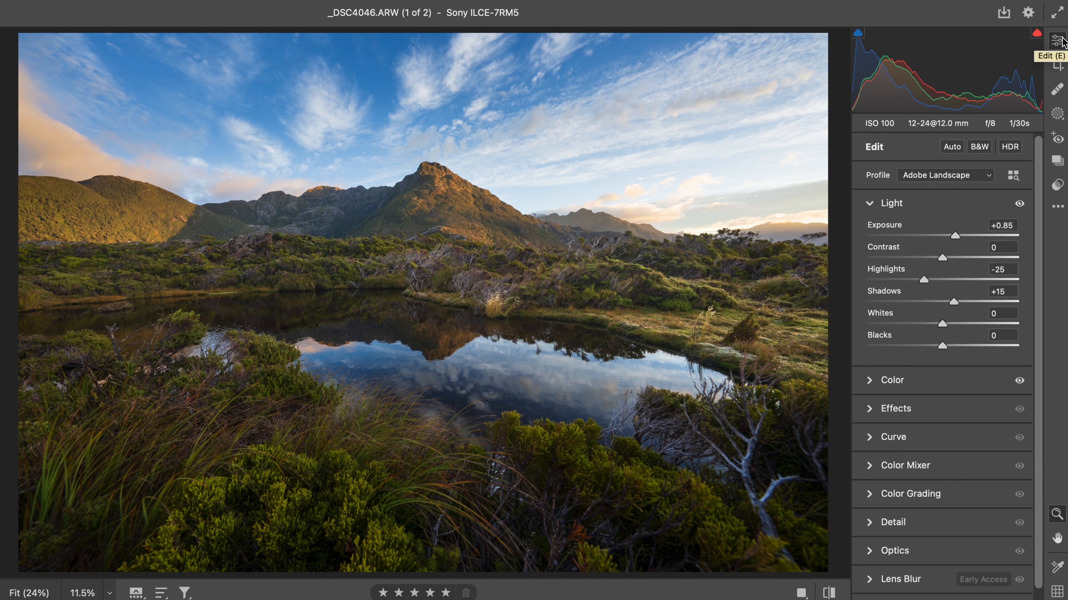
{"action": "key", "text": "backslash"}
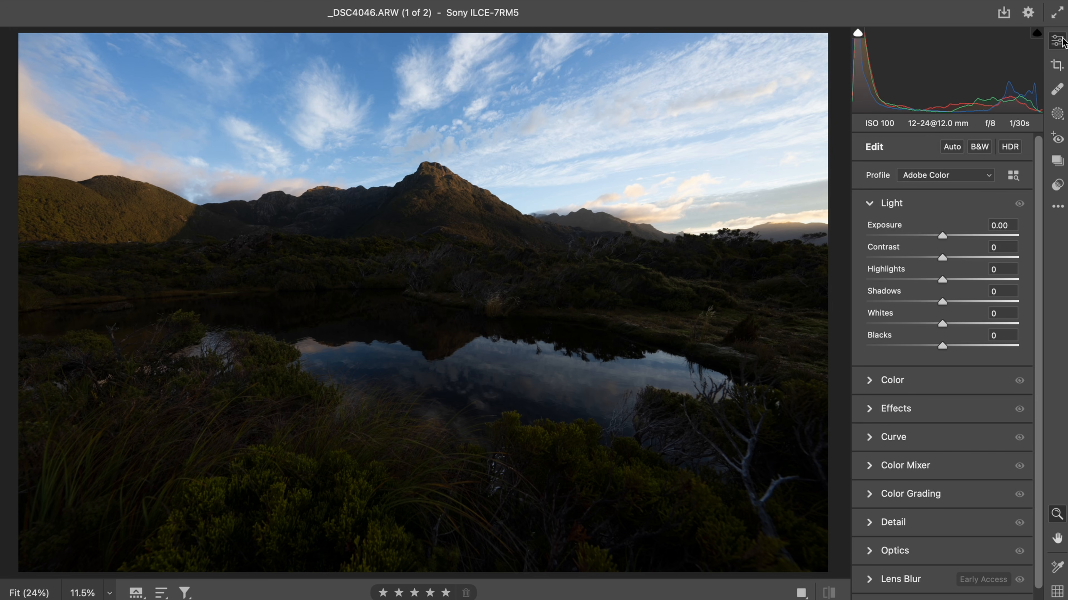
{"action": "key", "text": "backslash"}
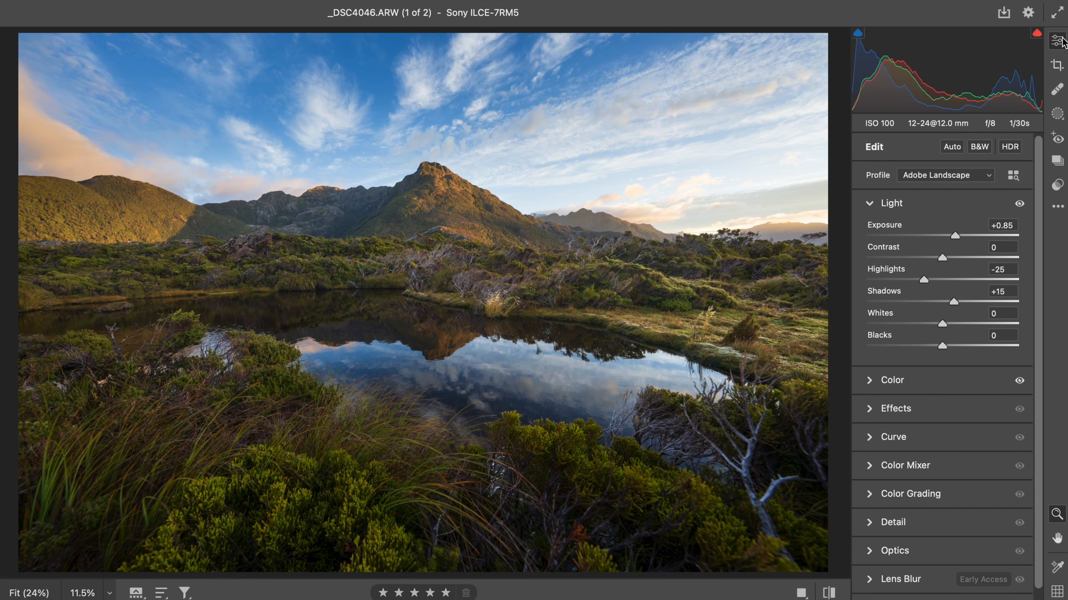
{"action": "key", "text": "super+z"}
- Toggle the visibility of all masks on and off to review their combined effect
{"action": "left_click", "coordinate": [1056, 115]}
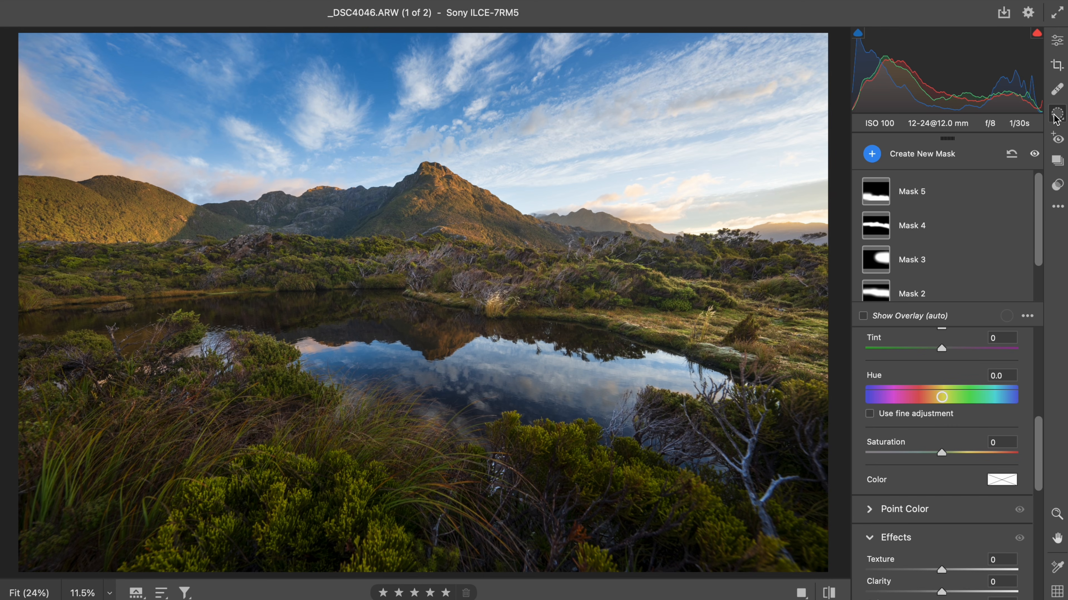
{"action": "mouse_move", "coordinate": [1038, 210]}
{"action": "left_mouse_down"}
{"action": "mouse_move", "coordinate": [1039, 240]}
{"action": "mouse_move", "coordinate": [1044, 212]}
{"action": "left_mouse_up"}
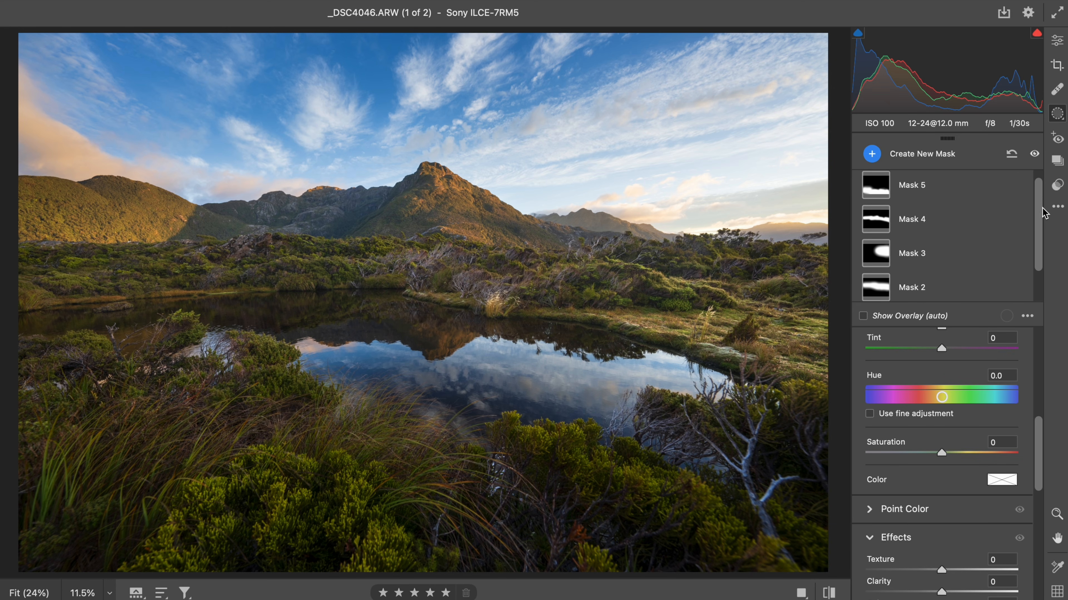
{"action": "left_click", "coordinate": [1035, 155]}
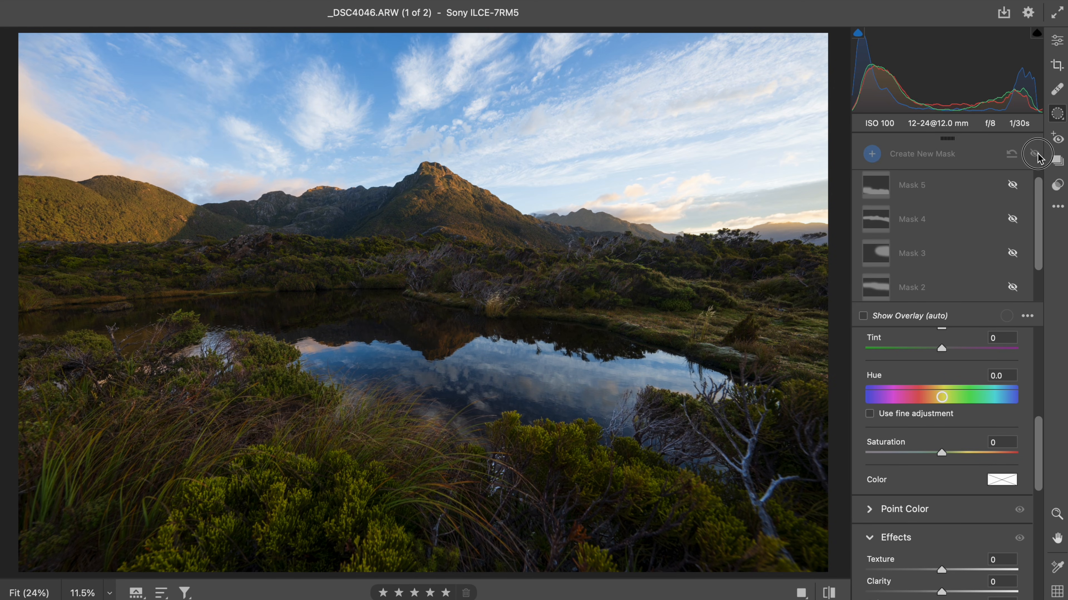
{"action": "left_click", "coordinate": [1035, 155]}
{"action": "left_click", "coordinate": [1035, 155]}
{"action": "left_click", "coordinate": [1035, 154]}
{"action": "left_click", "coordinate": [1035, 155]}
{"action": "left_click", "coordinate": [1035, 155]}
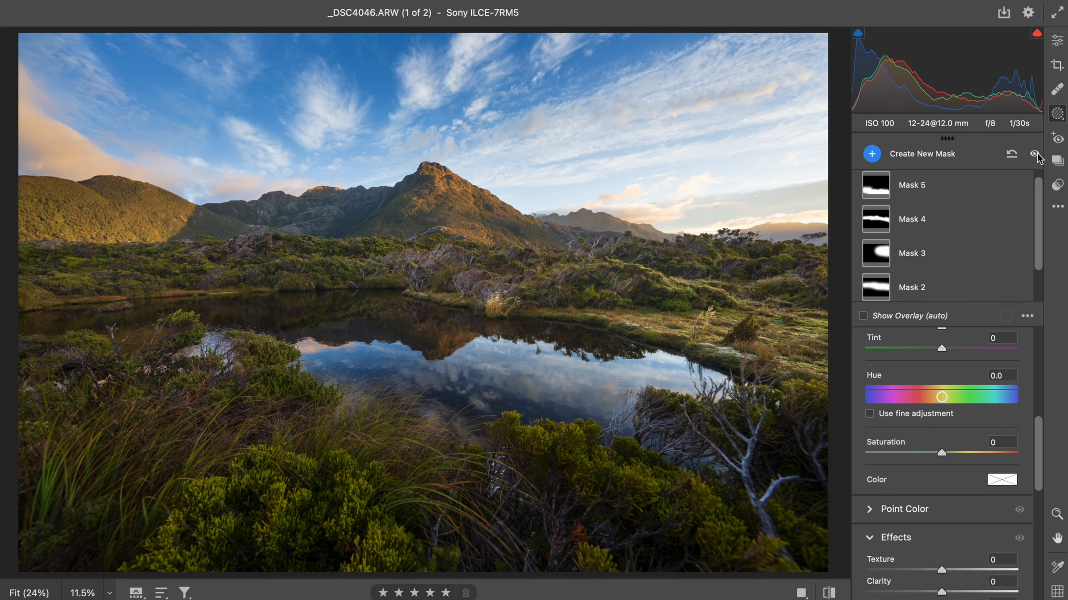
{"action": "left_click", "coordinate": [1035, 154]}
{"action": "left_click", "coordinate": [1035, 155]}
{"action": "left_click", "coordinate": [1035, 155]}
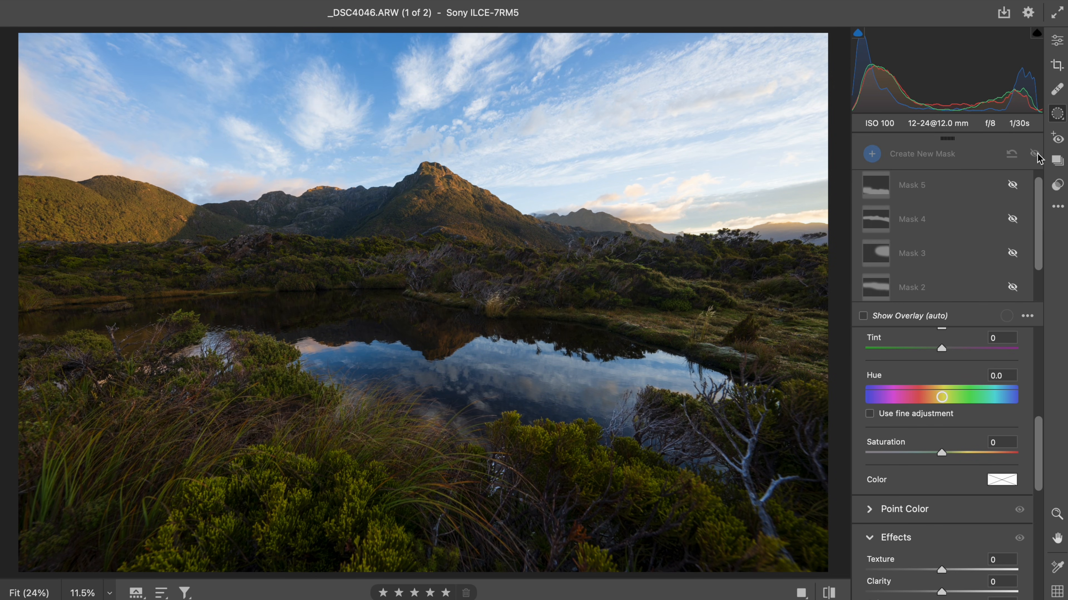
{"action": "left_click", "coordinate": [1035, 155]}
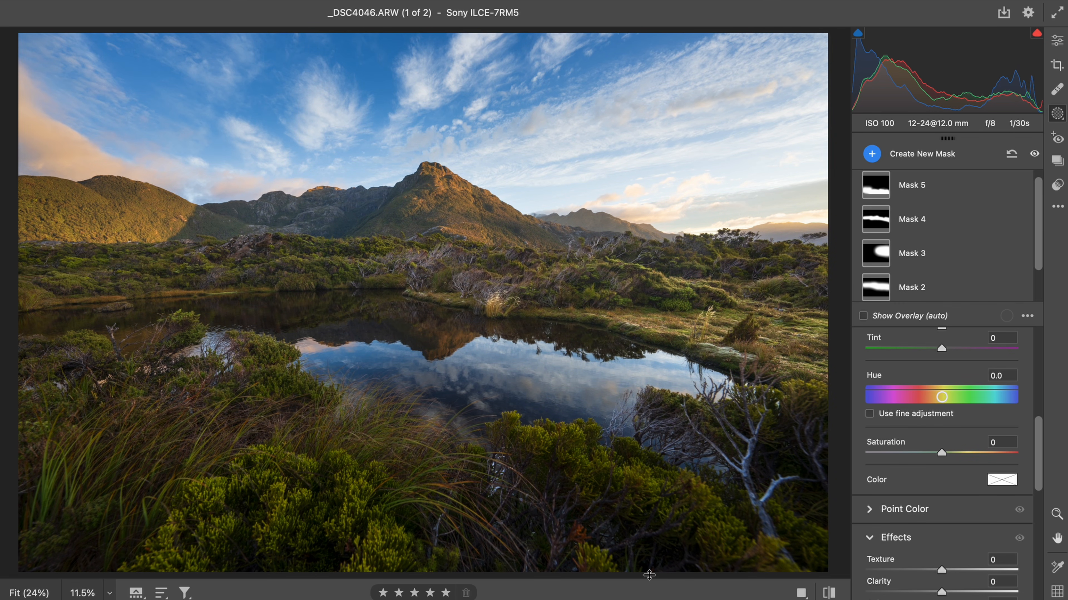
- Open the second photo, _DSC4148.ARW, from the filmstrip for editing
{"action": "left_click_drag", "start_coordinate": [652, 577], "coordinate": [656, 467]}
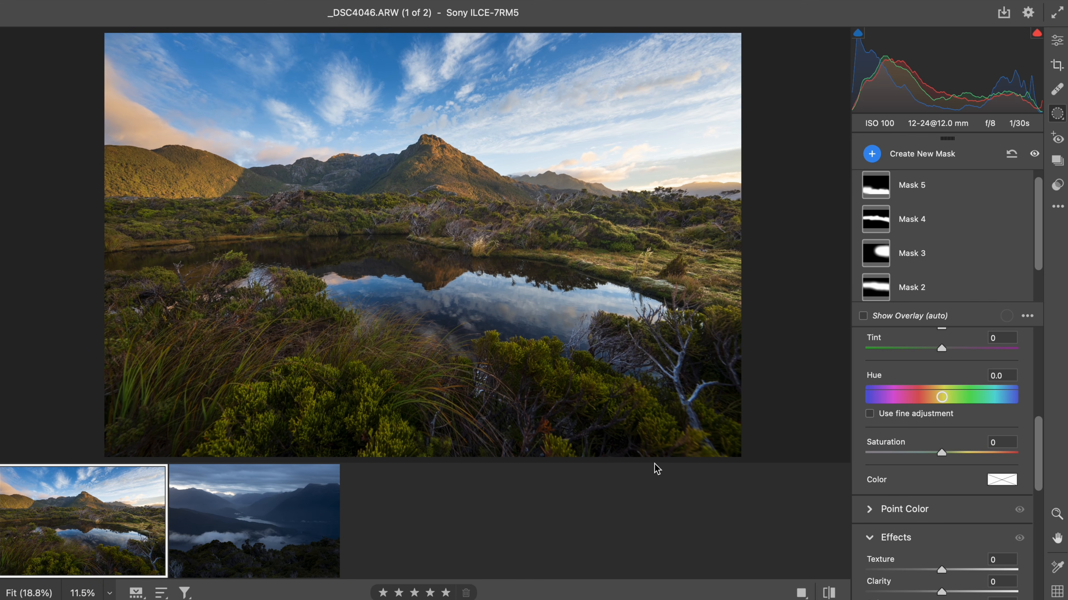
{"action": "left_click", "coordinate": [241, 561]}
{"action": "left_click", "coordinate": [1058, 44]}
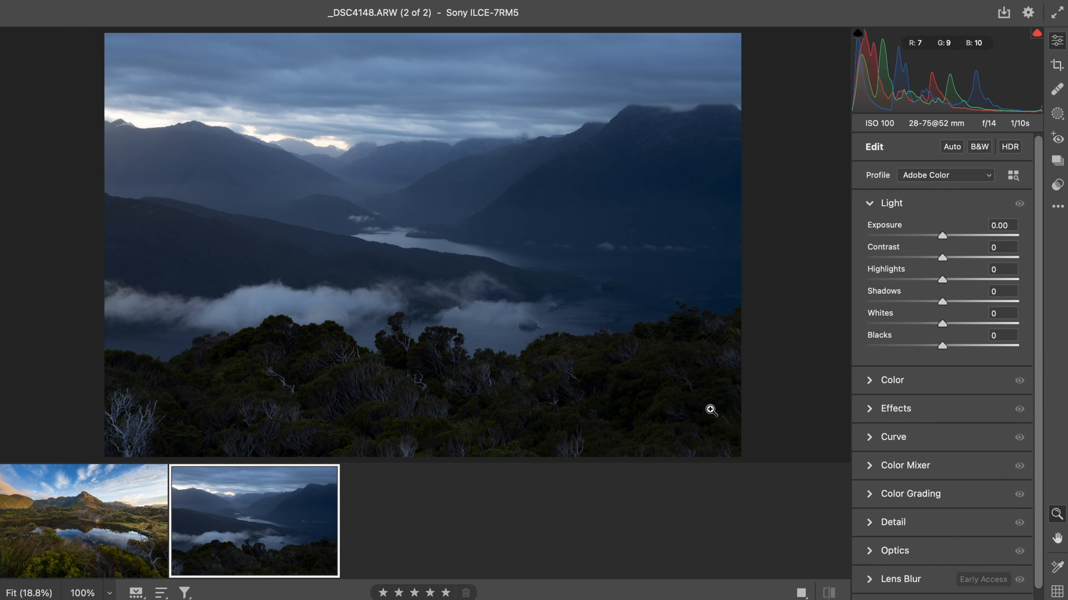
{"action": "left_click_drag", "start_coordinate": [694, 459], "coordinate": [699, 552]}
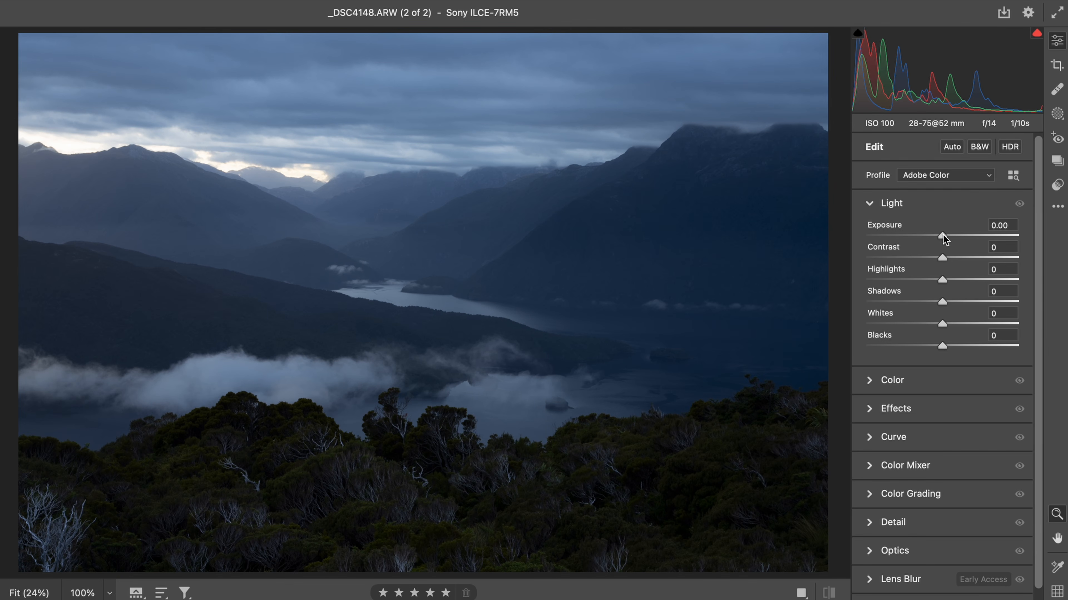
- Set global Exposure to +1.00 and switch the profile to Adobe Landscape
{"action": "left_click_drag", "start_coordinate": [944, 235], "coordinate": [958, 236]}
{"action": "left_click", "coordinate": [962, 175]}
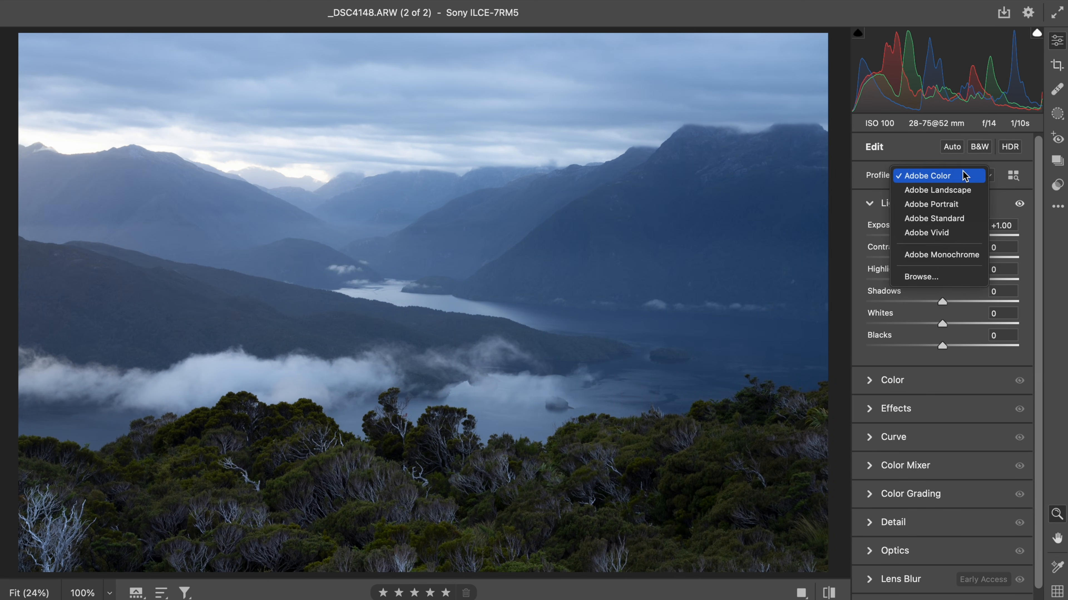
{"action": "left_click", "coordinate": [958, 191]}
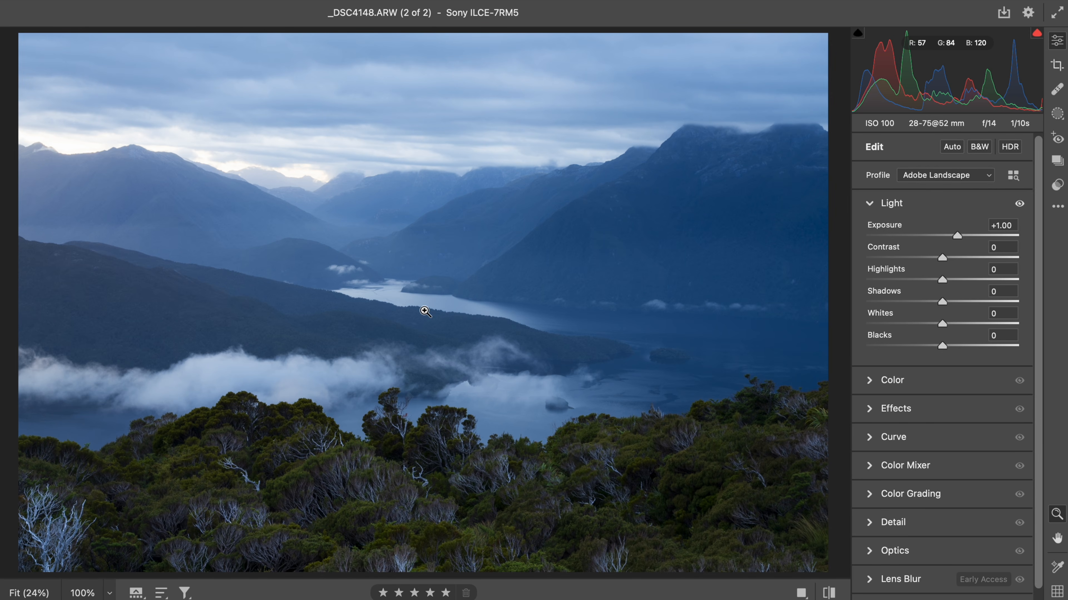
- Add a brush mask with lowered Exposure and Blacks -8, painting across the top of the sky
{"action": "key", "text": "k"}
{"action": "scroll", "coordinate": [965, 470], "scroll_direction": "down", "scroll_amount": 5}
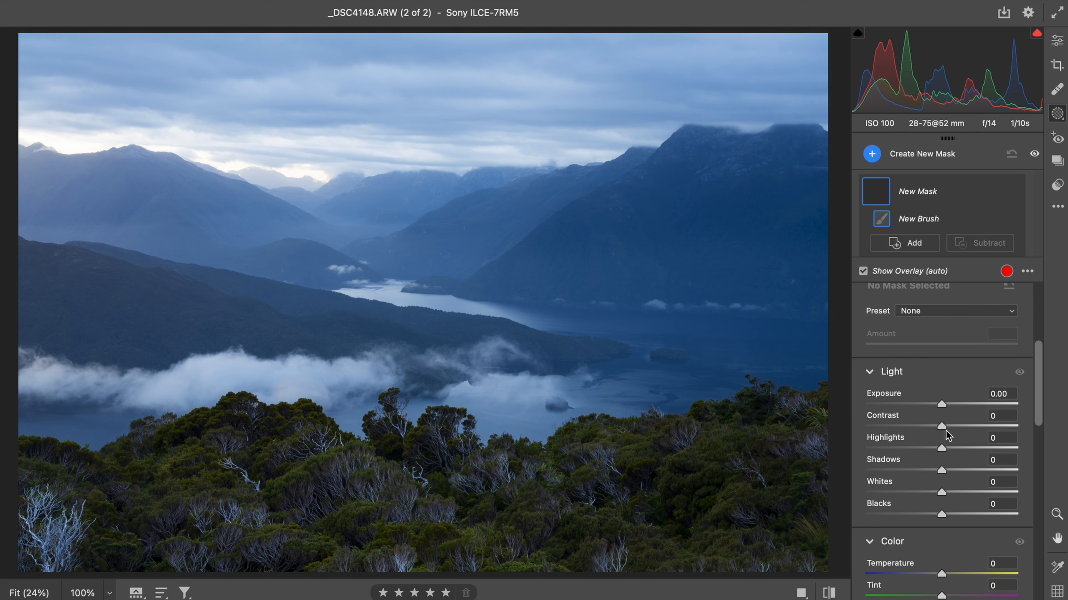
{"action": "left_click_drag", "start_coordinate": [942, 404], "coordinate": [929, 404]}
{"action": "scroll", "coordinate": [932, 405], "scroll_direction": "down", "scroll_amount": 5}
{"action": "scroll", "coordinate": [932, 405], "scroll_direction": "up", "scroll_amount": 2}
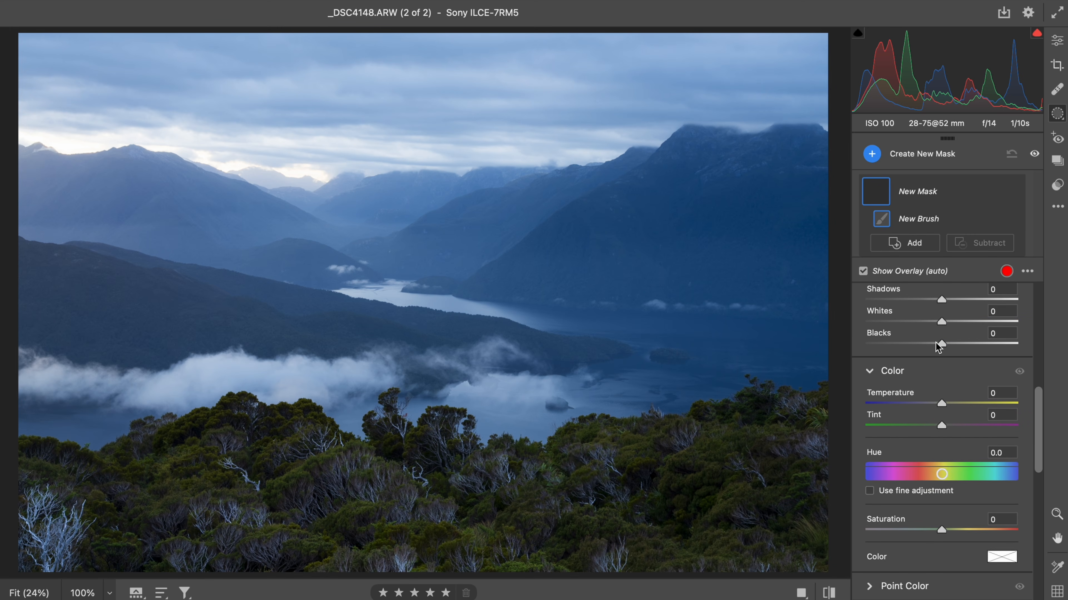
{"action": "left_click_drag", "start_coordinate": [937, 344], "coordinate": [931, 344]}
{"action": "mouse_move", "coordinate": [381, 57]}
{"action": "left_mouse_down"}
{"action": "mouse_move", "coordinate": [48, 26]}
{"action": "mouse_move", "coordinate": [433, 40]}
{"action": "mouse_move", "coordinate": [764, 0]}
{"action": "mouse_move", "coordinate": [767, 29]}
{"action": "mouse_move", "coordinate": [846, 30]}
{"action": "mouse_move", "coordinate": [768, 20]}
{"action": "mouse_move", "coordinate": [8, 48]}
{"action": "left_mouse_up"}
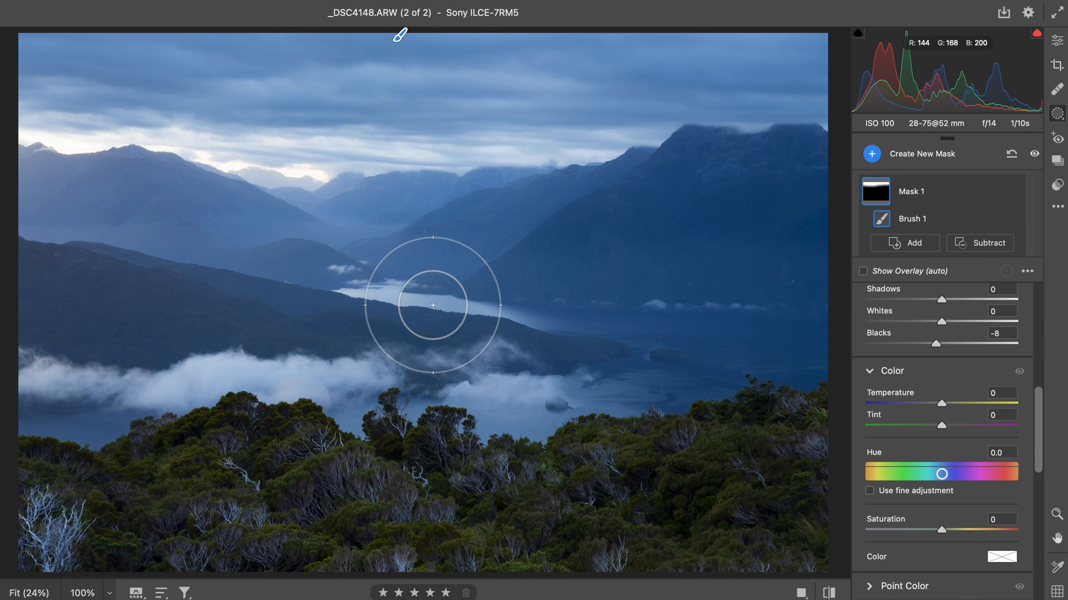
- Add a brush mask painted over the low cloud band above the lake, with Whites set to +10
{"action": "key", "text": "k"}
{"action": "scroll", "coordinate": [965, 540], "scroll_direction": "down", "scroll_amount": 3}
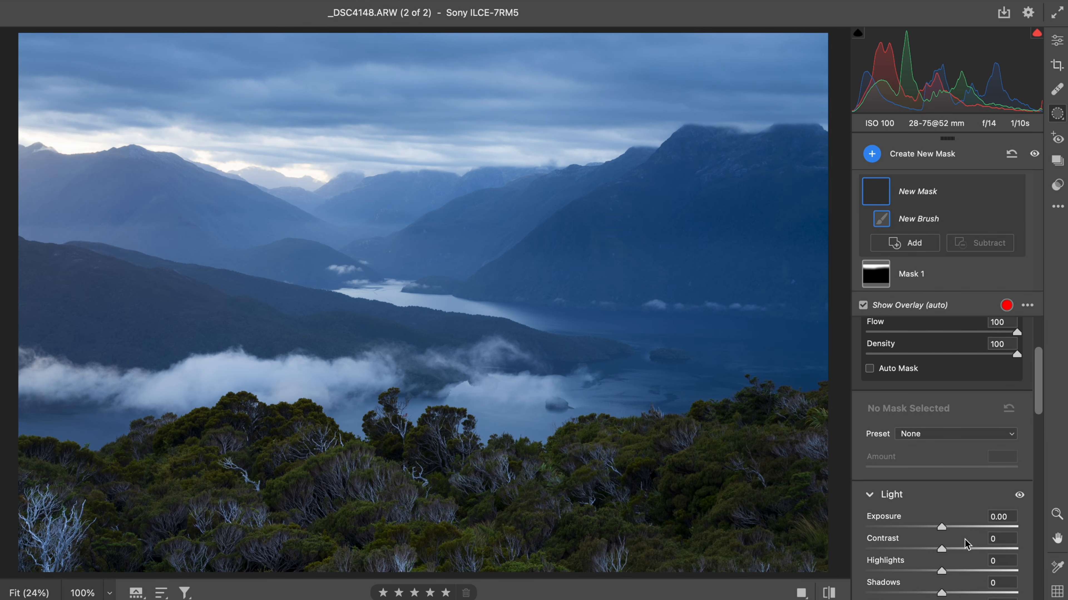
{"action": "scroll", "coordinate": [964, 542], "scroll_direction": "down", "scroll_amount": 1}
{"action": "scroll", "coordinate": [965, 544], "scroll_direction": "down", "scroll_amount": 2}
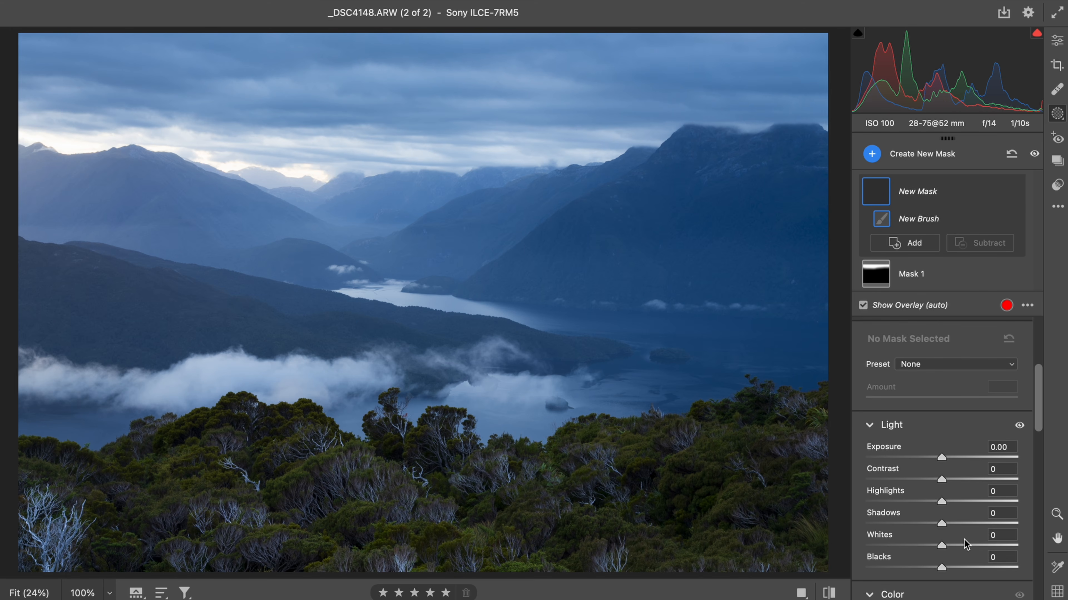
{"action": "left_click", "coordinate": [950, 547]}
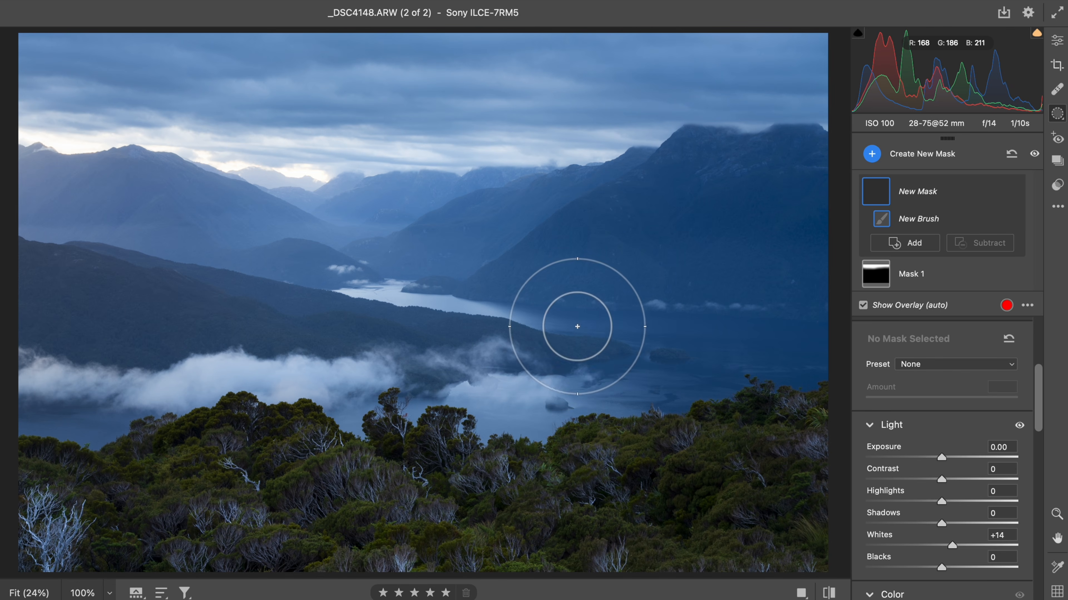
{"action": "mouse_move", "coordinate": [588, 351]}
{"action": "left_mouse_down"}
{"action": "mouse_move", "coordinate": [524, 381]}
{"action": "mouse_move", "coordinate": [353, 345]}
{"action": "mouse_move", "coordinate": [292, 387]}
{"action": "mouse_move", "coordinate": [142, 402]}
{"action": "left_mouse_up"}
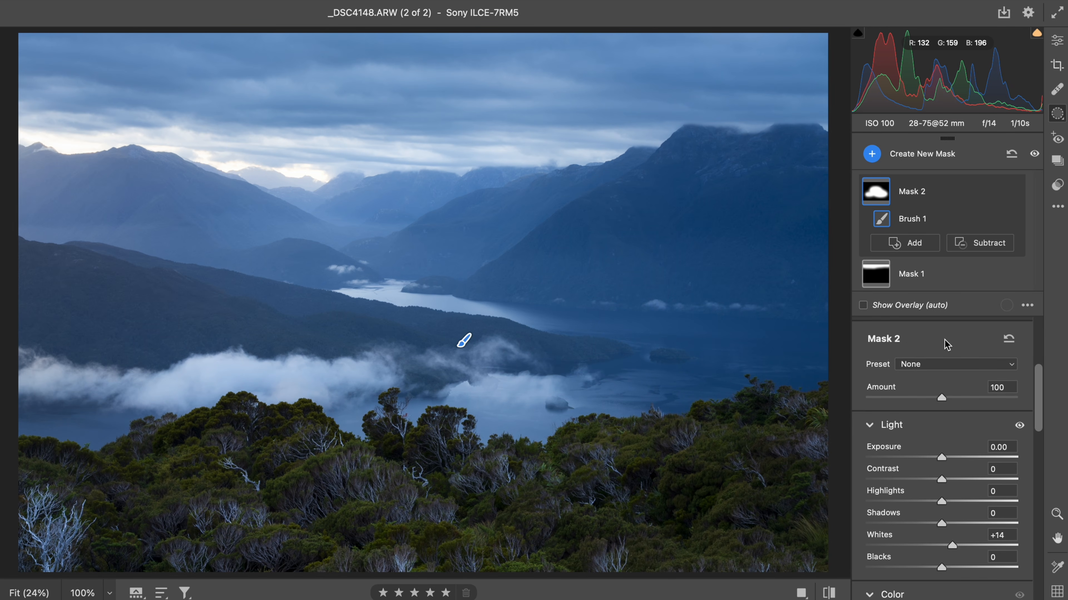
{"action": "left_click_drag", "start_coordinate": [956, 548], "coordinate": [954, 549]}
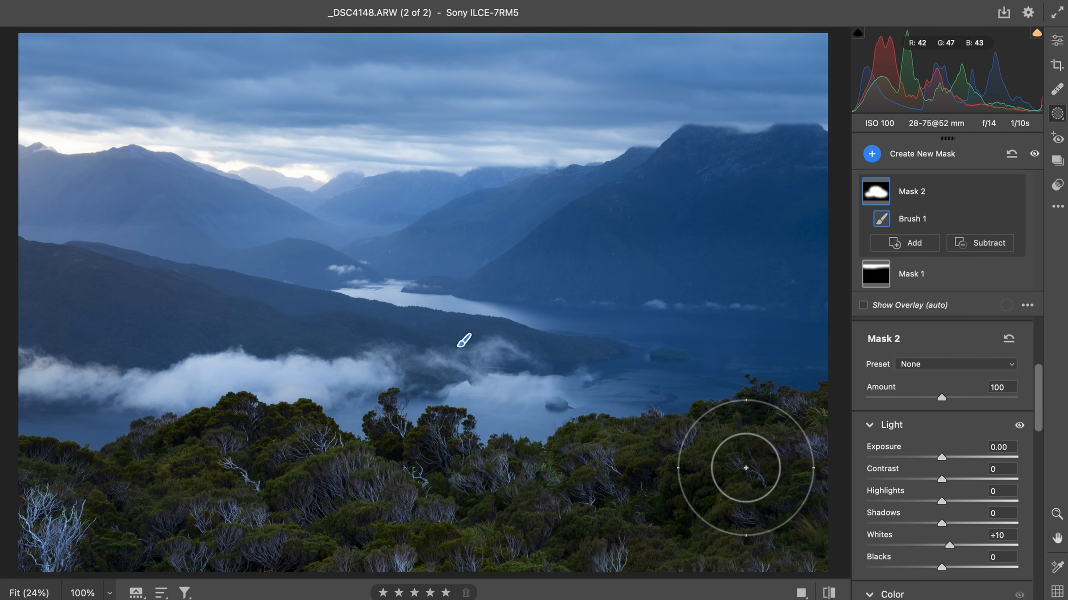
{"action": "key", "text": "b"}
{"action": "left_click", "coordinate": [1056, 42]}
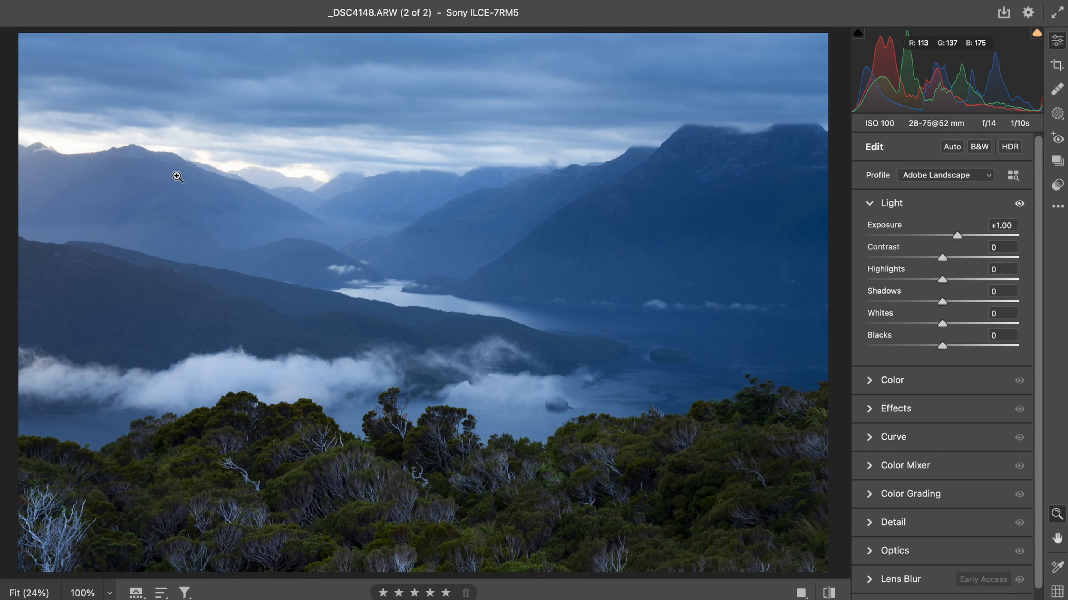
{"action": "left_click_drag", "start_coordinate": [83, 156], "coordinate": [200, 157]}
{"action": "left_click", "coordinate": [200, 157]}
- Add a size 17 brush mask with Exposure +0.30 and Dehaze -8, dabbing along the glowing left mountain ridge
{"action": "key", "text": "b"}
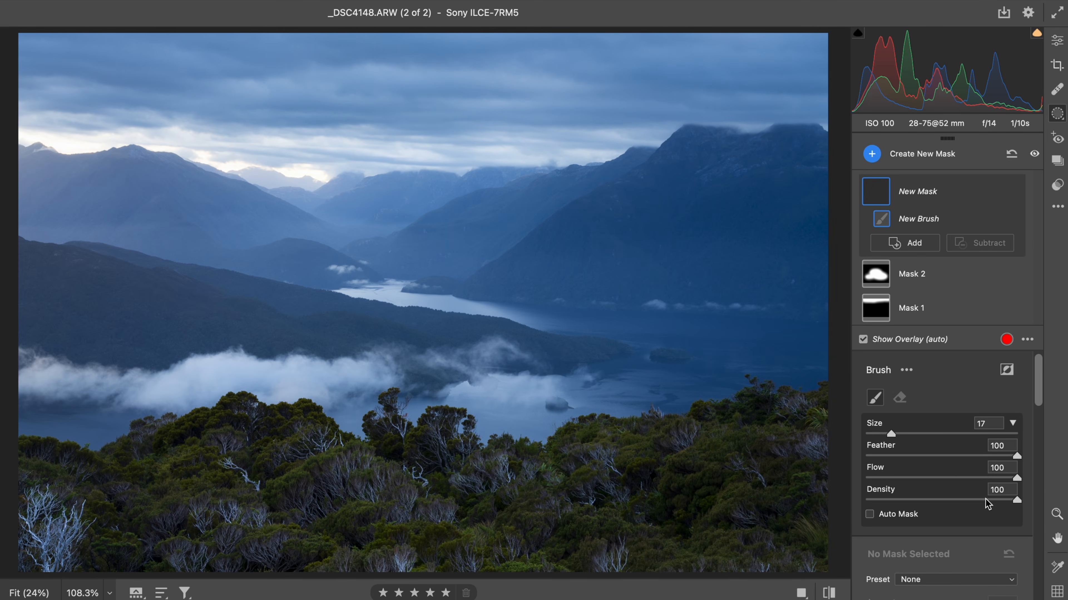
{"action": "scroll", "coordinate": [988, 504], "scroll_direction": "down", "scroll_amount": 5}
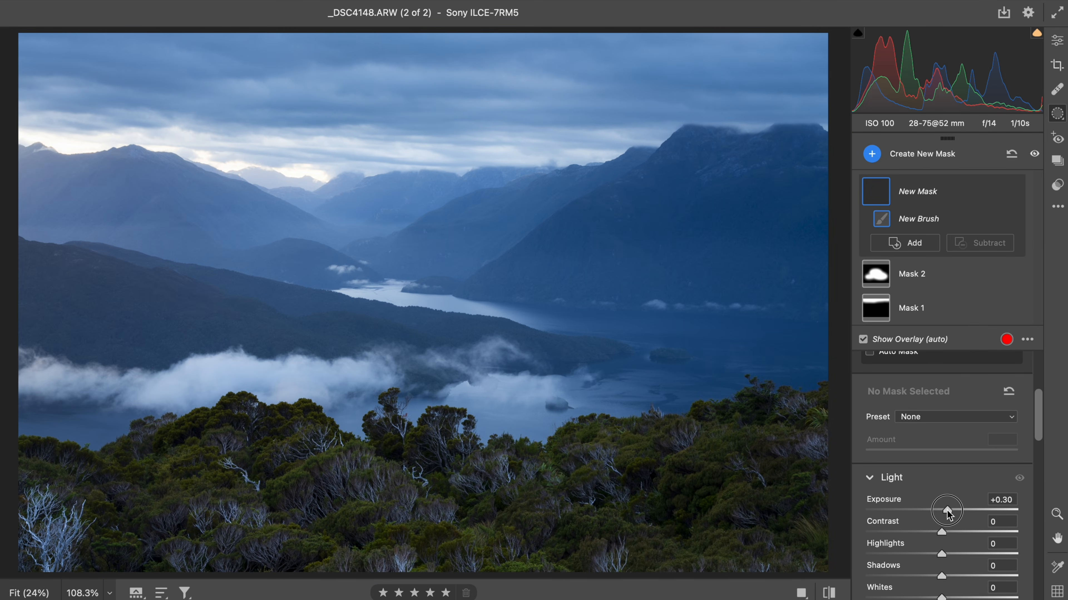
{"action": "scroll", "coordinate": [947, 511], "scroll_direction": "down", "scroll_amount": 10}
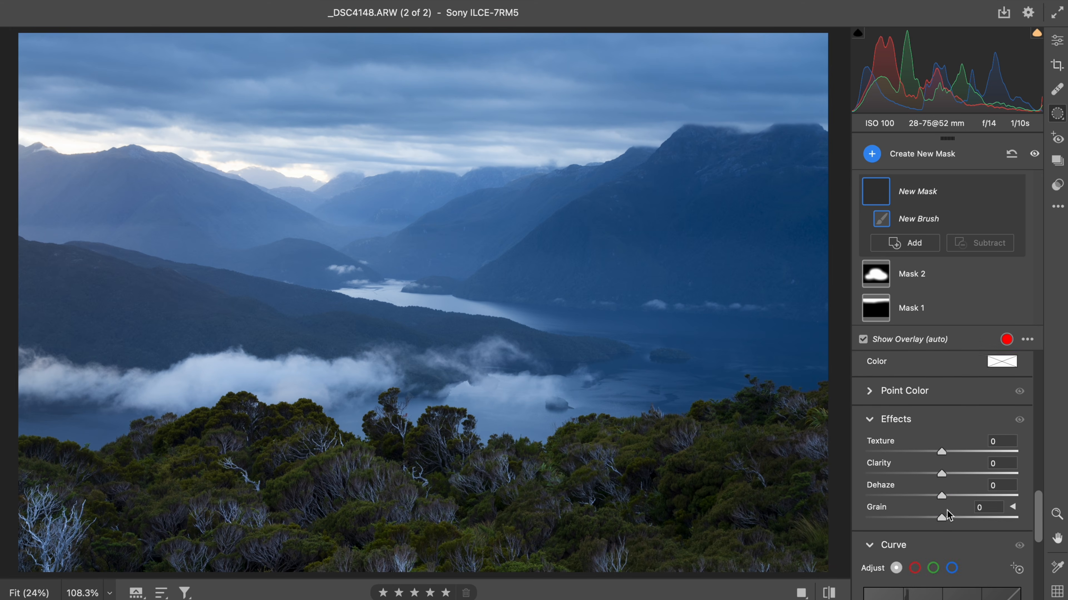
{"action": "left_click_drag", "start_coordinate": [938, 467], "coordinate": [934, 470]}
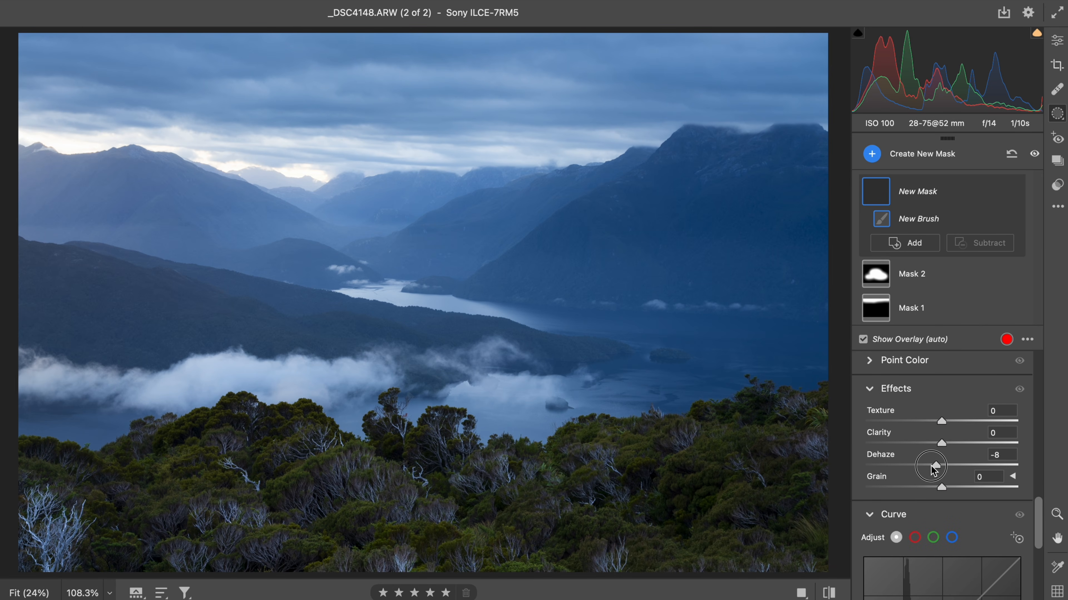
{"action": "left_click", "coordinate": [299, 185]}
{"action": "left_click", "coordinate": [248, 178]}
{"action": "left_click", "coordinate": [220, 175]}
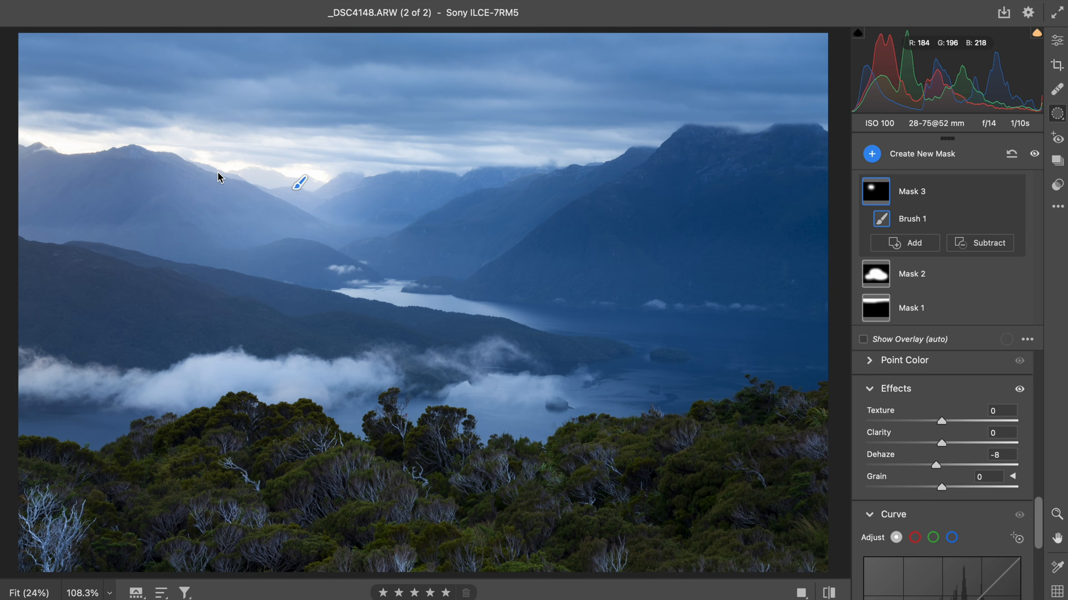
{"action": "left_click", "coordinate": [97, 158]}
{"action": "left_click", "coordinate": [53, 181]}
{"action": "left_click", "coordinate": [30, 200]}
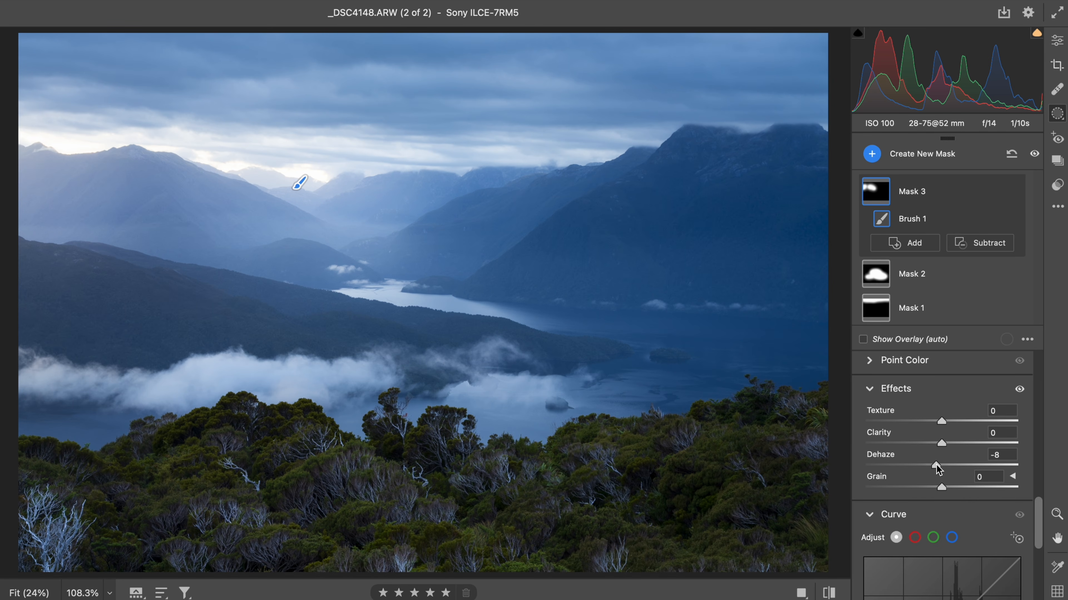
{"action": "left_click_drag", "start_coordinate": [935, 464], "coordinate": [936, 463]}
{"action": "scroll", "coordinate": [936, 466], "scroll_direction": "up", "scroll_amount": 5}
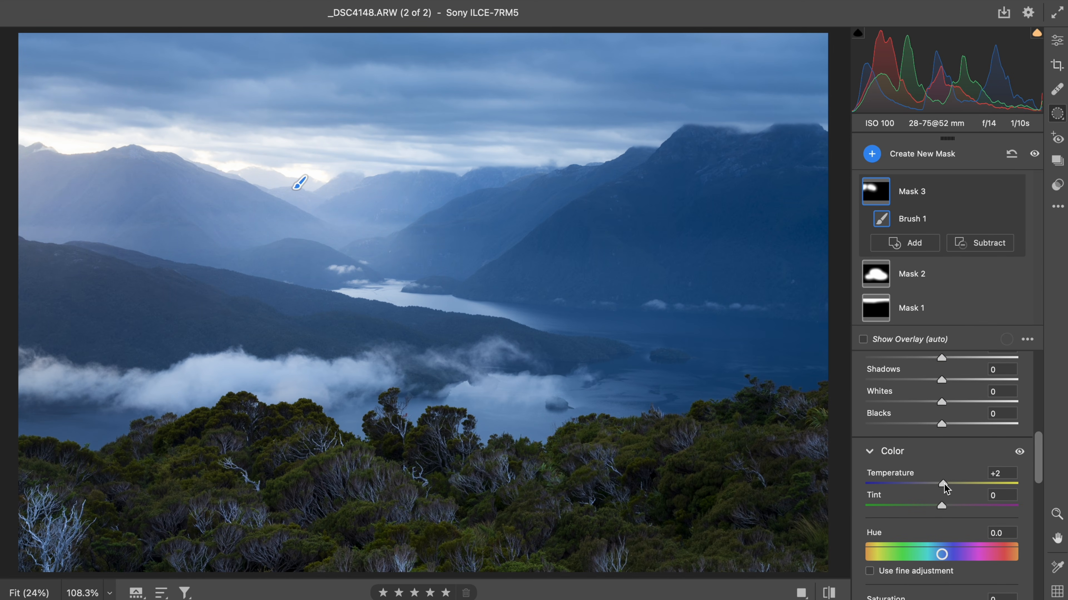
- Add a brush mask with Highlights +15 and Whites +30, painting across the foreground forest
{"action": "key", "text": "k"}
{"action": "scroll", "coordinate": [1017, 545], "scroll_direction": "down", "scroll_amount": 8}
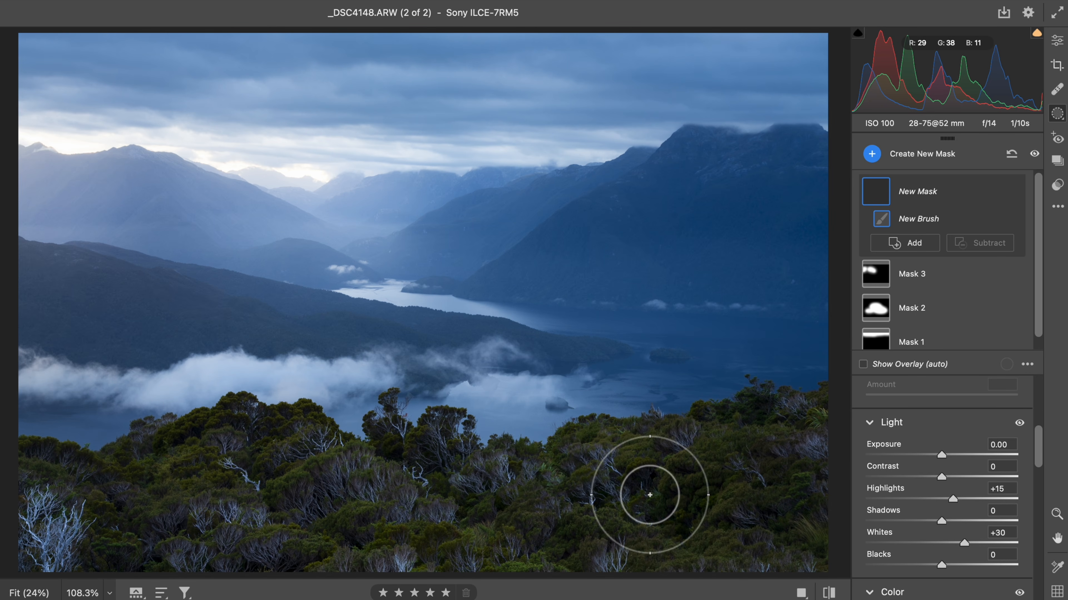
{"action": "mouse_move", "coordinate": [680, 505]}
{"action": "left_mouse_down"}
{"action": "mouse_move", "coordinate": [815, 472]}
{"action": "mouse_move", "coordinate": [428, 529]}
{"action": "mouse_move", "coordinate": [260, 537]}
{"action": "left_mouse_up"}
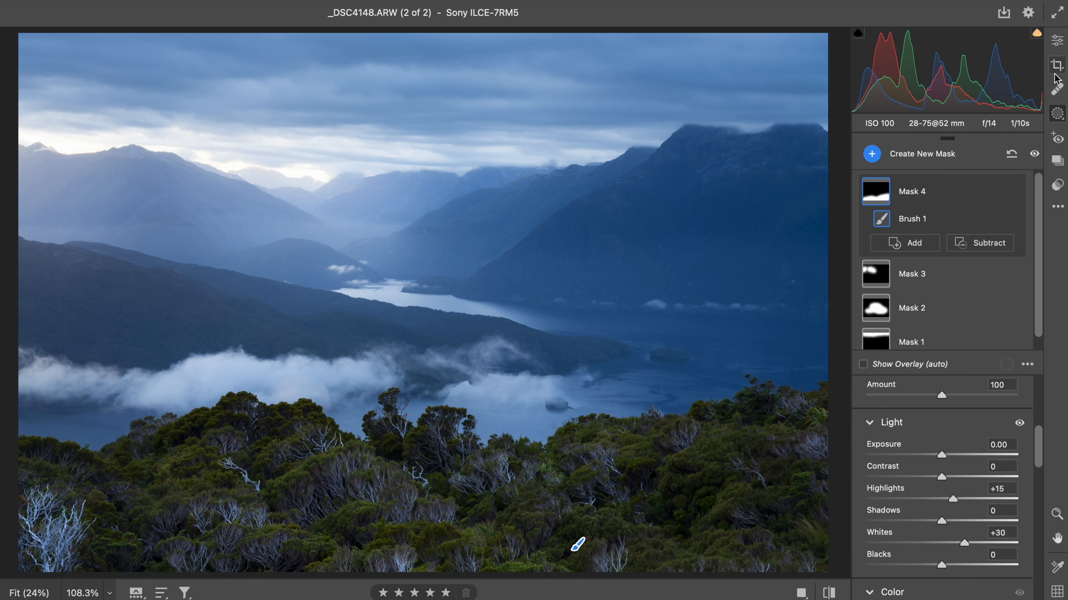
- Compare the edited photo with the original in the before-and-after view
{"action": "left_click", "coordinate": [1056, 41]}
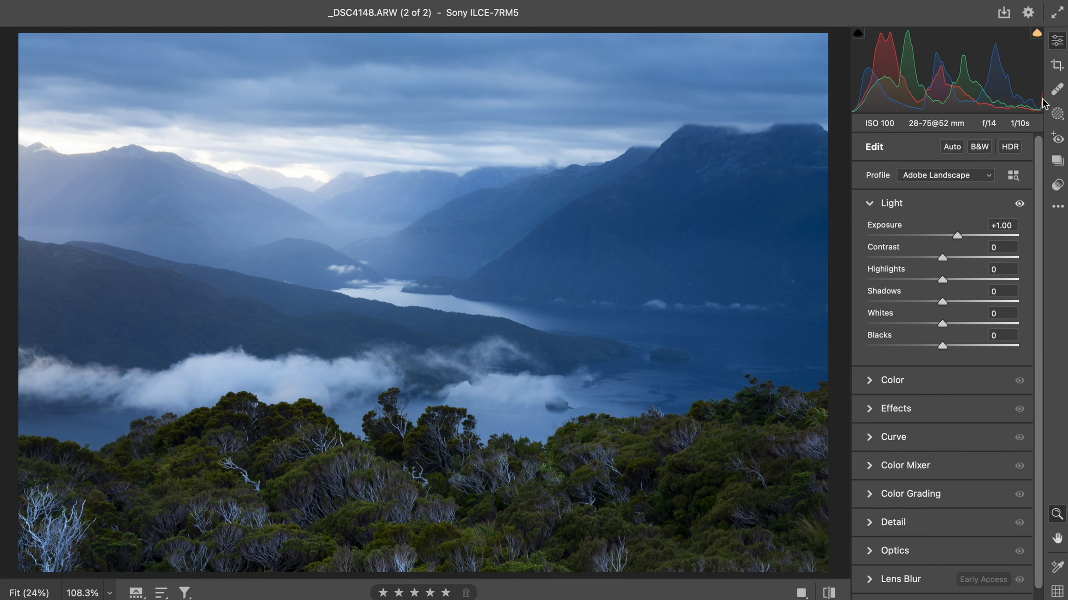
{"action": "key", "text": "backslash"}
{"action": "key", "text": "backslash"}
{"action": "key", "text": "backslash"}
{"action": "key", "text": "backslash"}
- Toggle all masks off and on to review their effect, then reveal the filmstrip
{"action": "left_click", "coordinate": [1057, 113]}
{"action": "left_click", "coordinate": [1034, 154]}
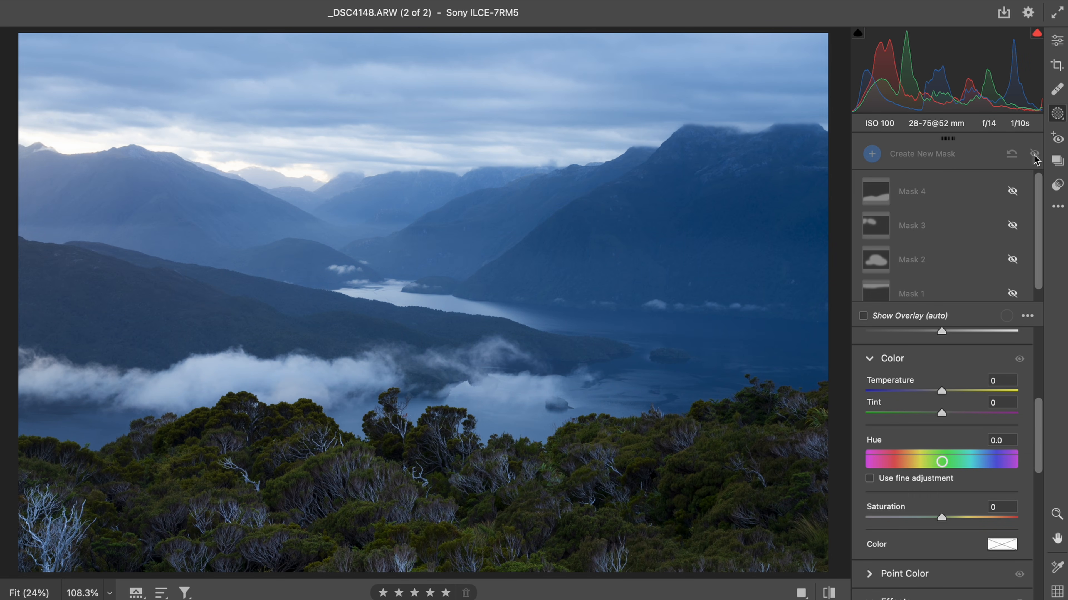
{"action": "left_click", "coordinate": [1034, 155]}
{"action": "left_click", "coordinate": [1034, 154]}
{"action": "left_click", "coordinate": [1033, 155]}
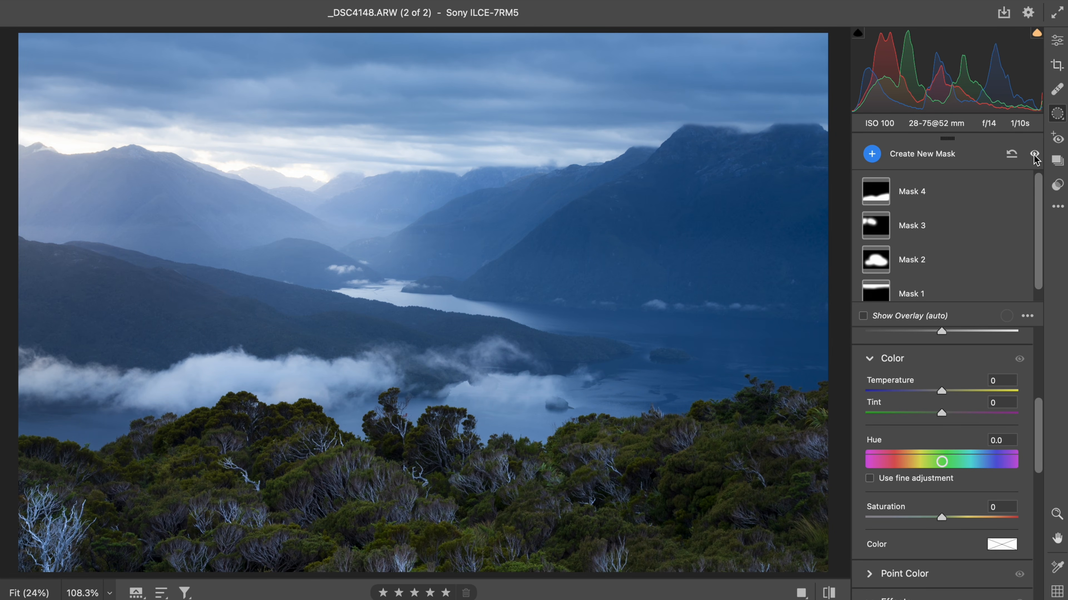
{"action": "left_click_drag", "start_coordinate": [666, 578], "coordinate": [687, 478]}
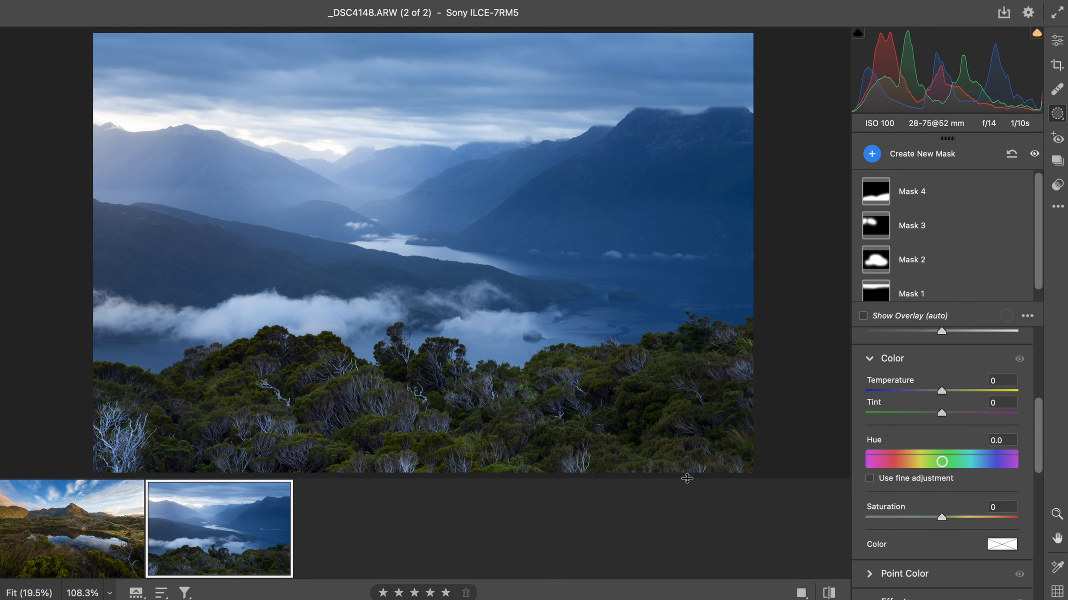